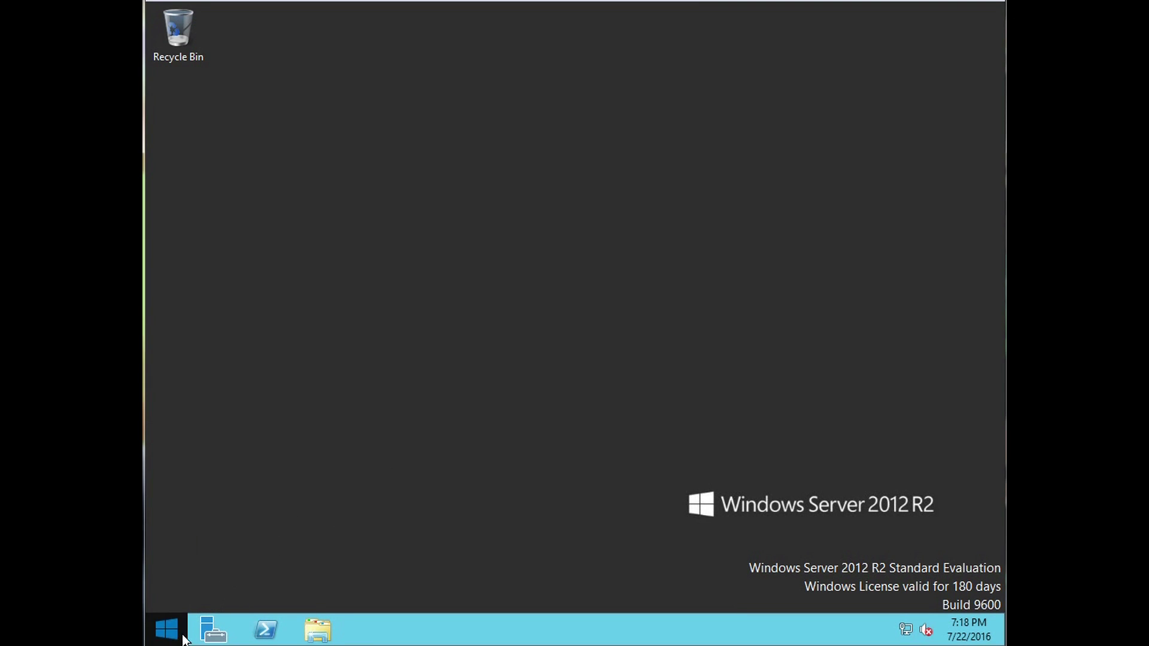
# Launch the sconfig Server Configuration tool from an administrator Command Prompt
pyautogui.rightClick(164, 638)
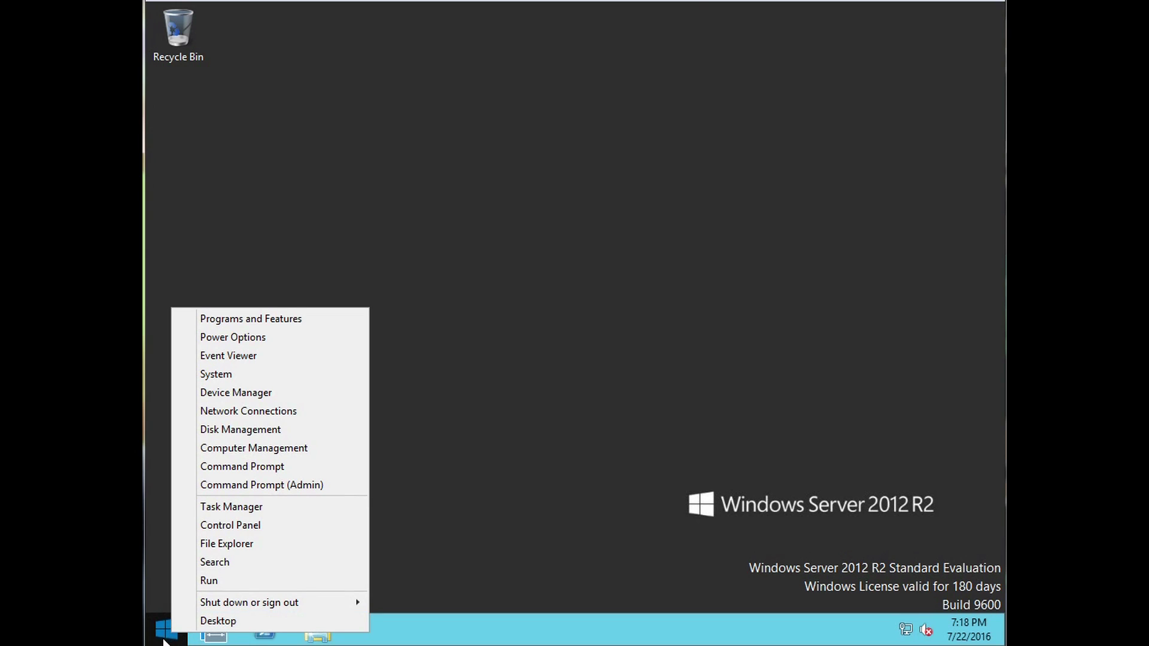
pyautogui.click(283, 485)
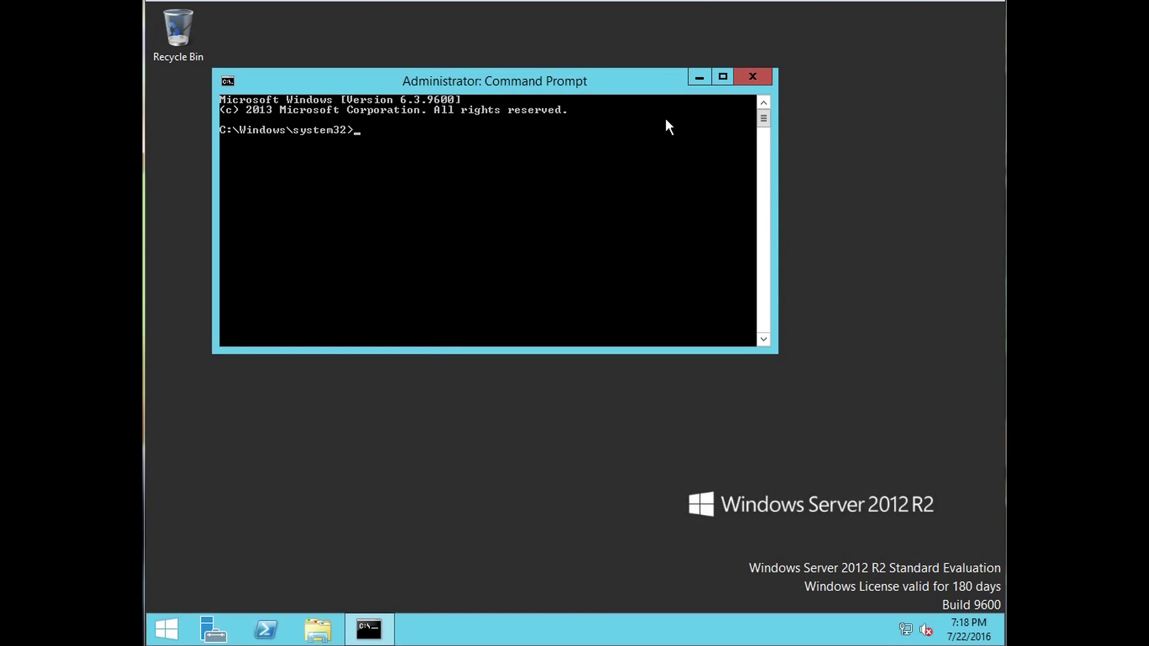
pyautogui.write('sconfig')
pyautogui.press('Return')
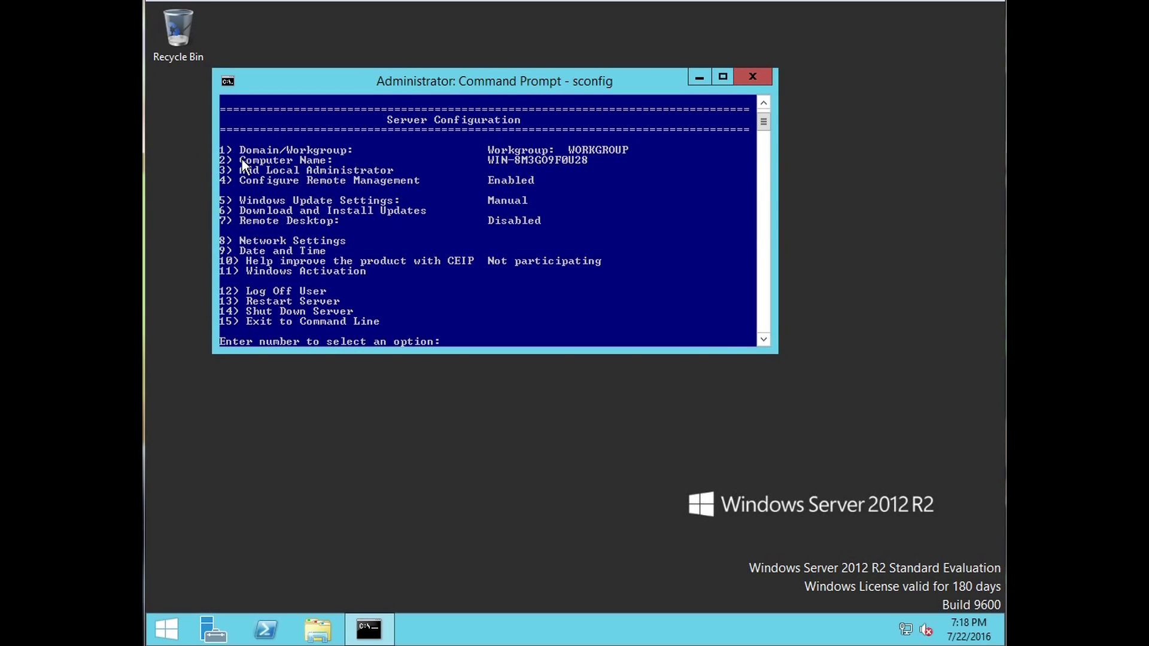
# Change the computer name to ADSERVERVM and decline the immediate restart
pyautogui.write('2')
pyautogui.press('Return')
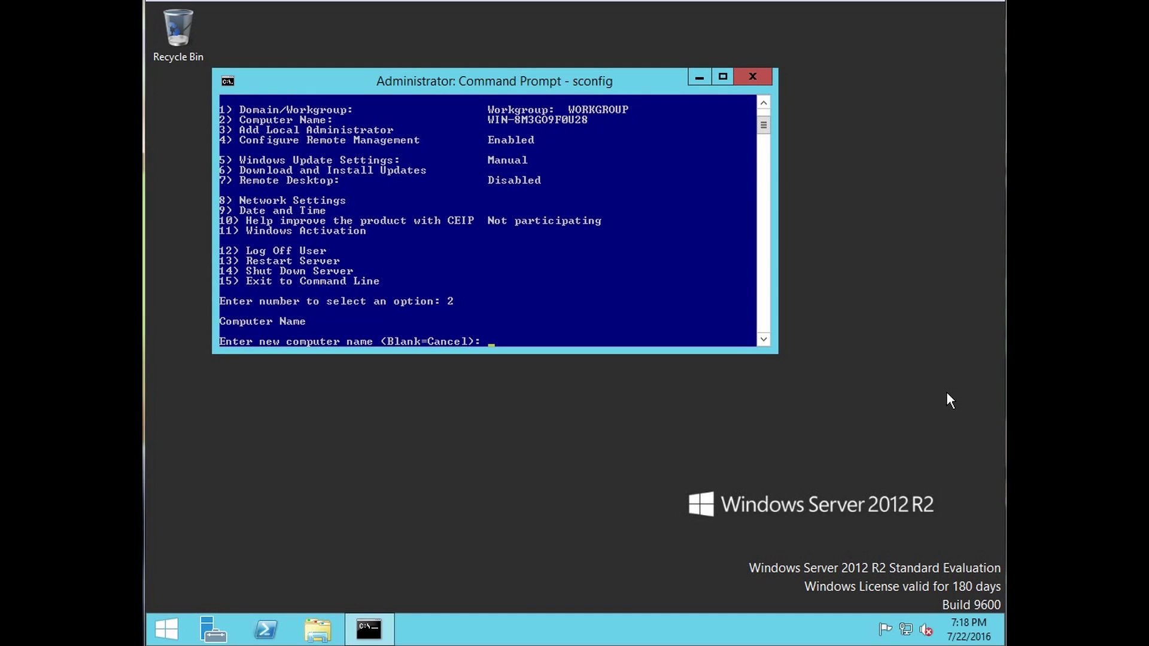
pyautogui.write('ADSERVERVM')
pyautogui.press('Return')
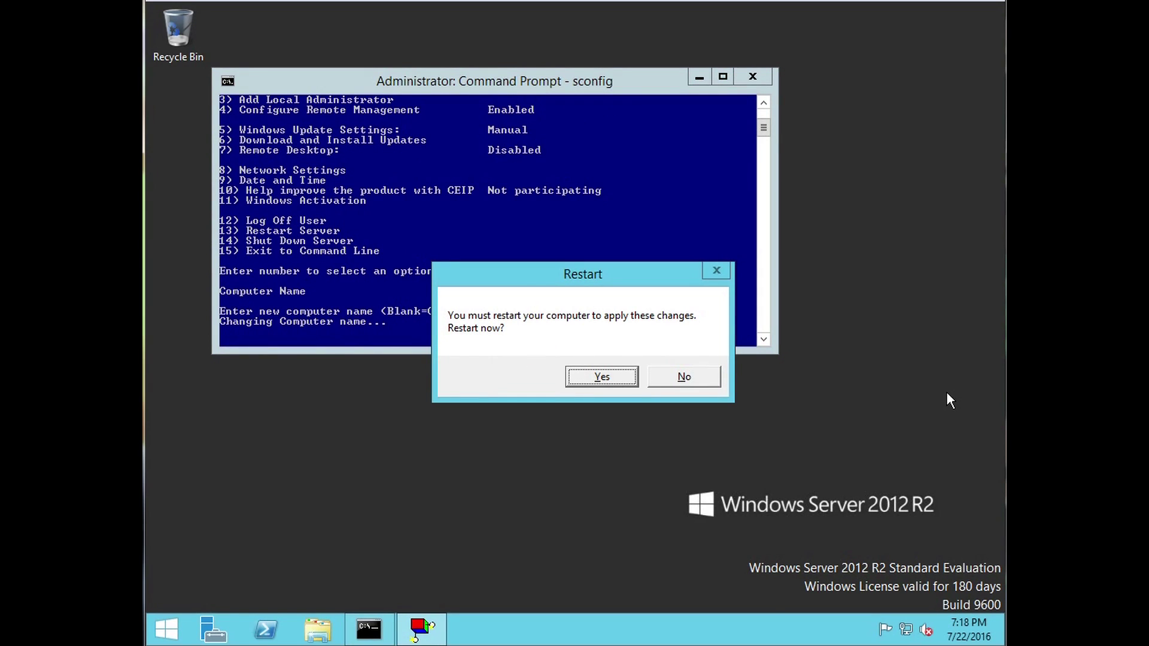
pyautogui.press('Tab')
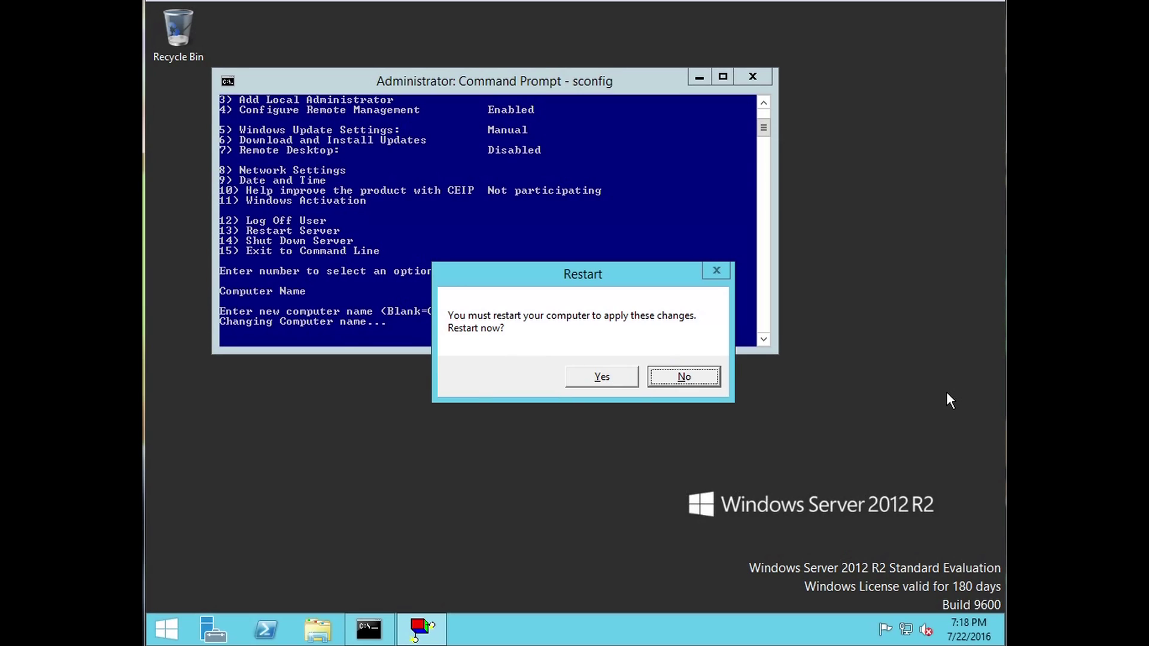
pyautogui.press('Return')
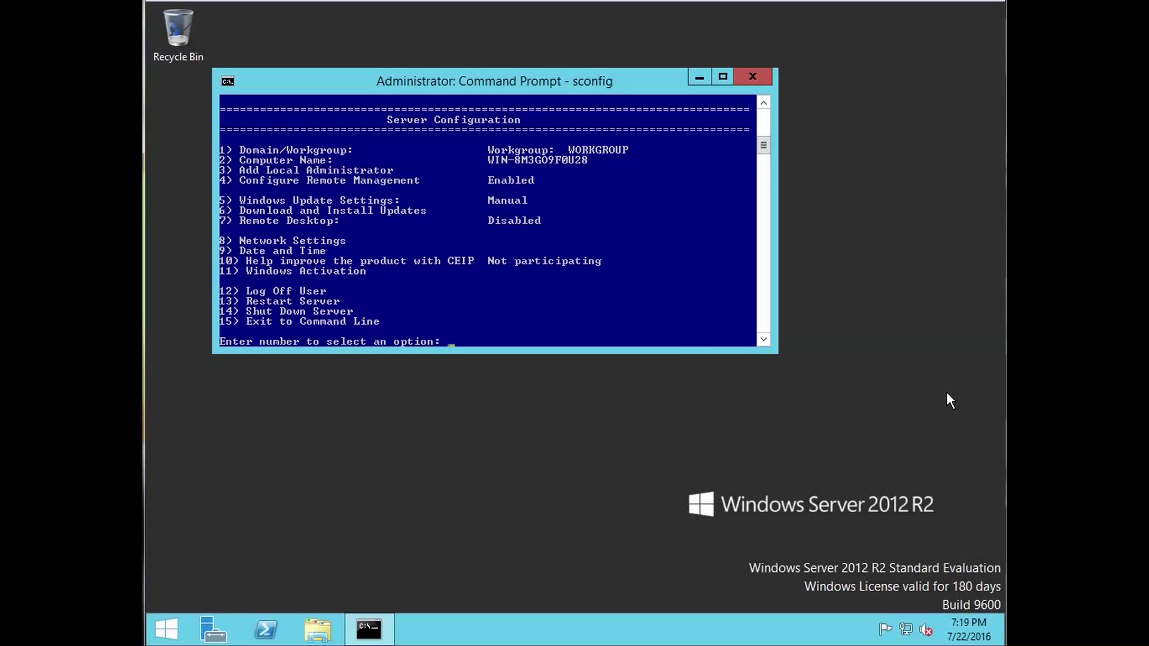
# Enable Remote Desktop only for clients running Network Level Authentication (more secure)
pyautogui.write('7')
pyautogui.press('Return')
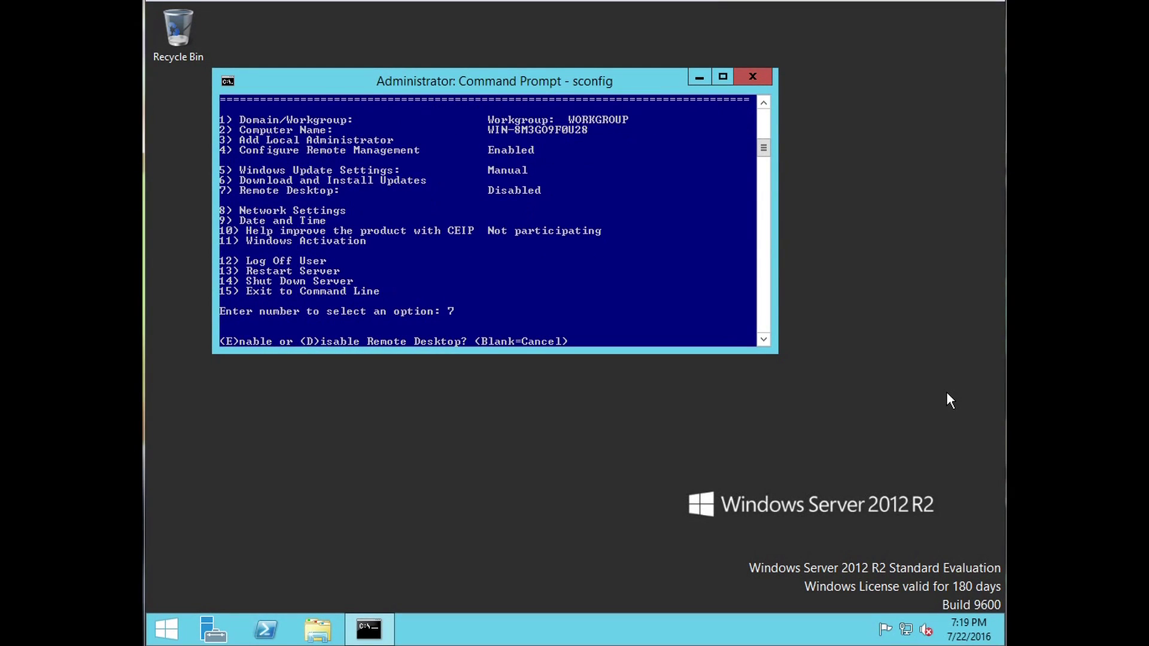
pyautogui.write('E')
pyautogui.press('Return')
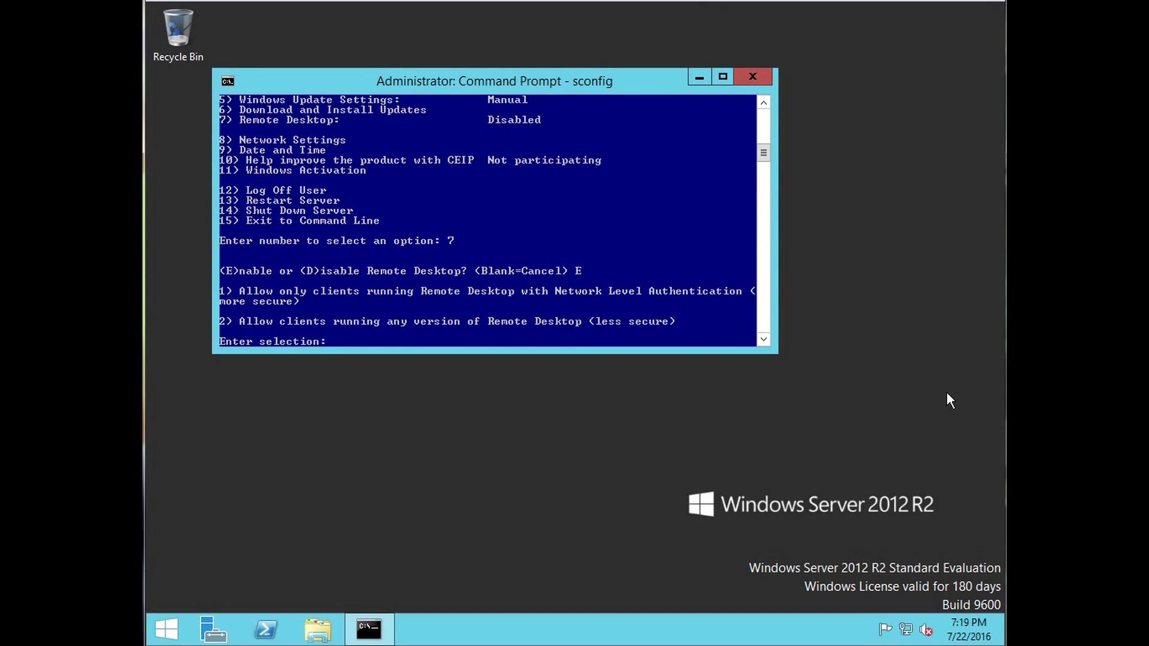
pyautogui.write('1')
pyautogui.press('Return')
pyautogui.press('Return')
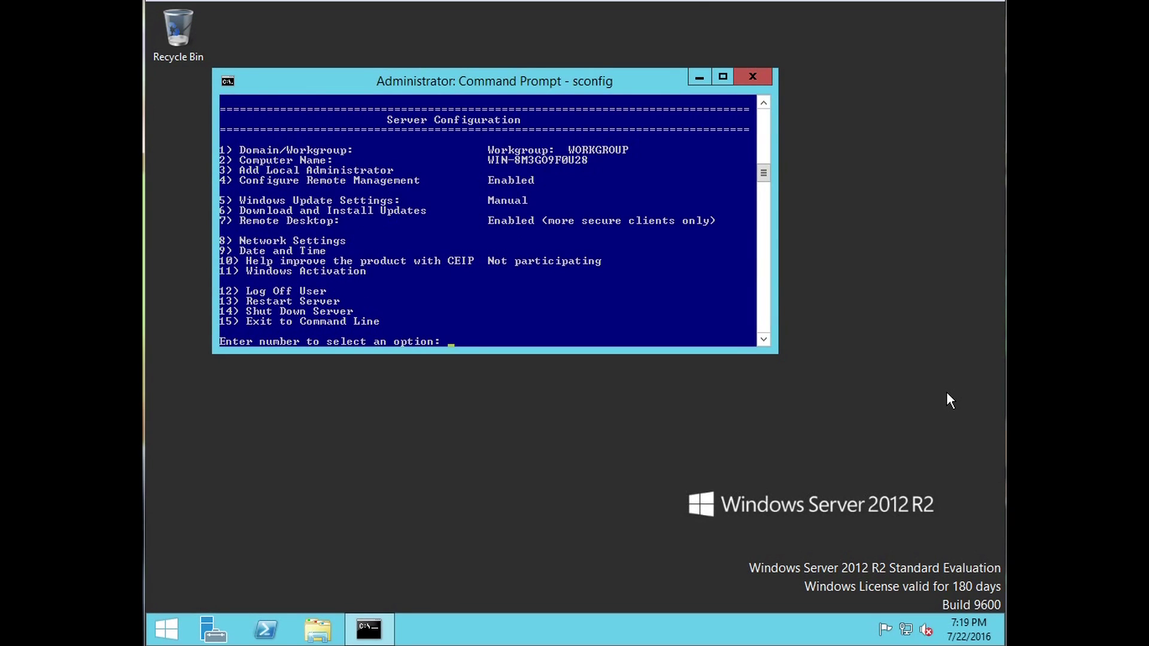
# Open the network adapter settings for the Intel PRO/1000 MT Desktop Adapter, index 10
pyautogui.write('8')
pyautogui.press('Return')
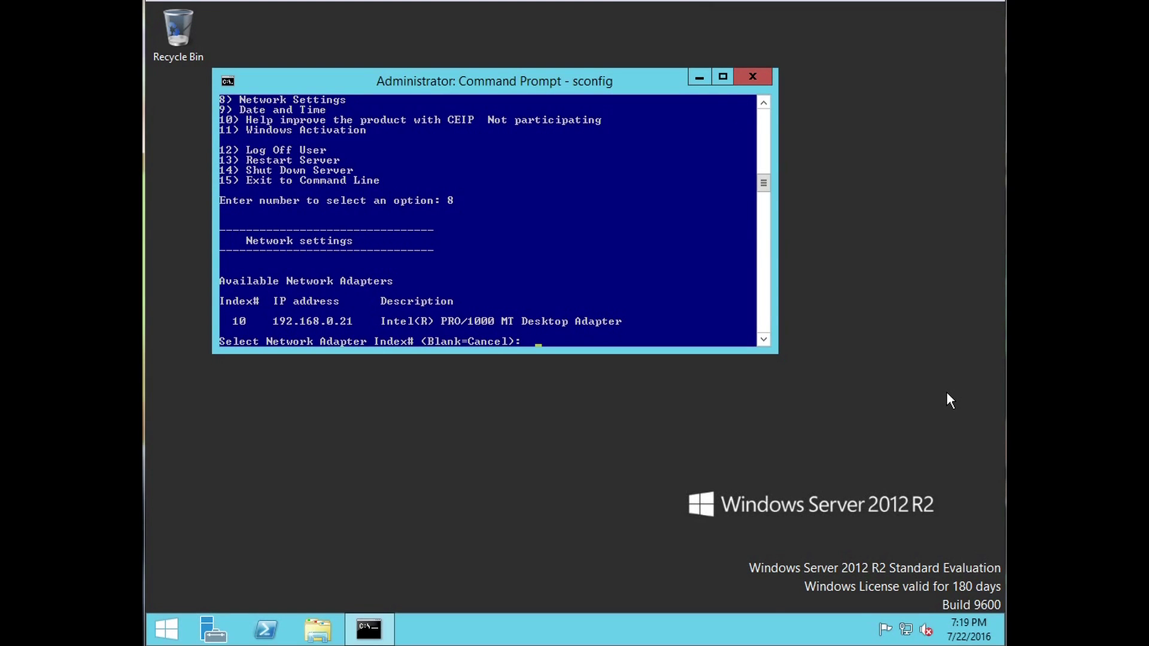
pyautogui.write('10')
pyautogui.press('Return')
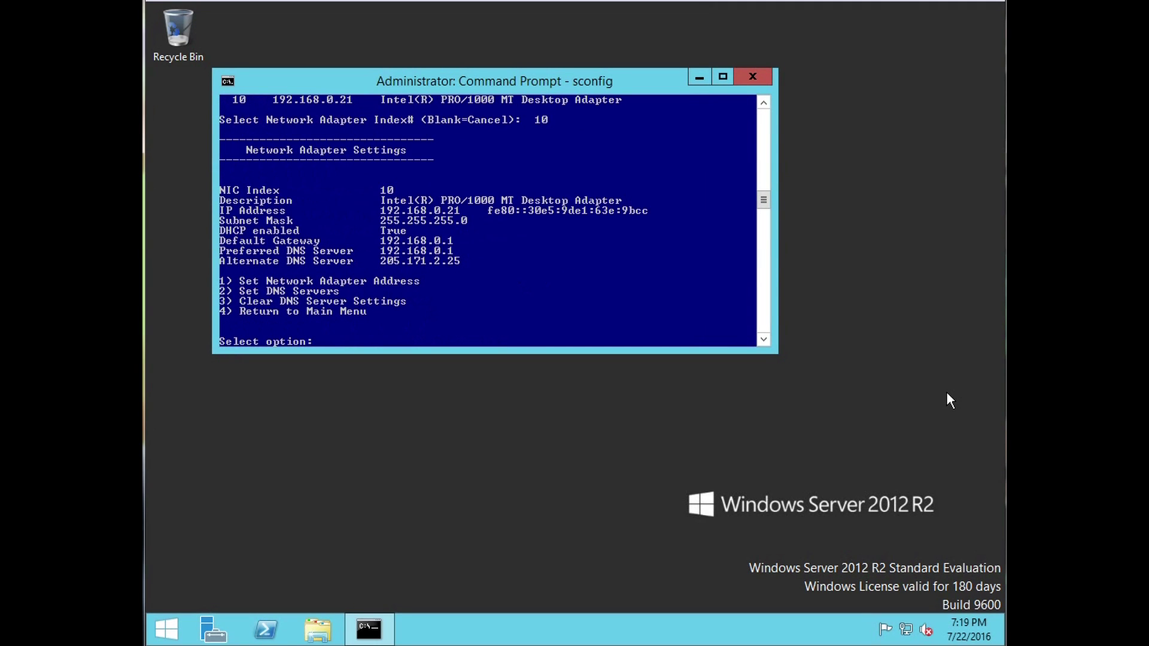
# Assign the adapter the static IP address 192.168.0.21 with the default subnet mask and default gateway 192.168.0.1
pyautogui.write('1')
pyautogui.press('Return')
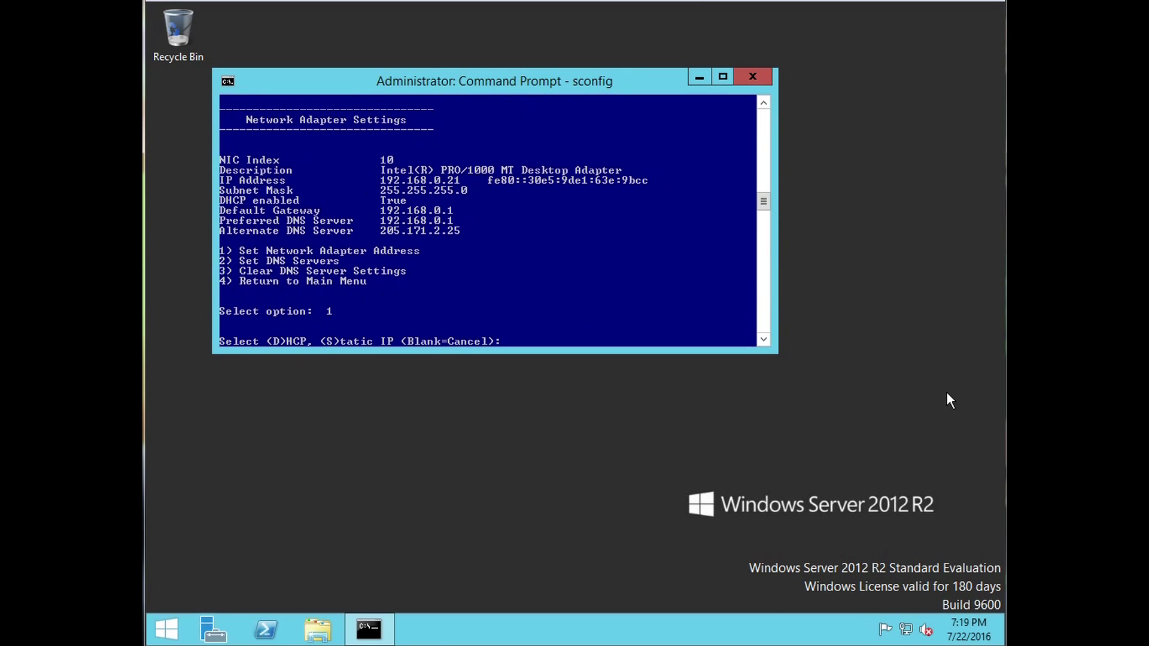
pyautogui.write('S')
pyautogui.press('Return')
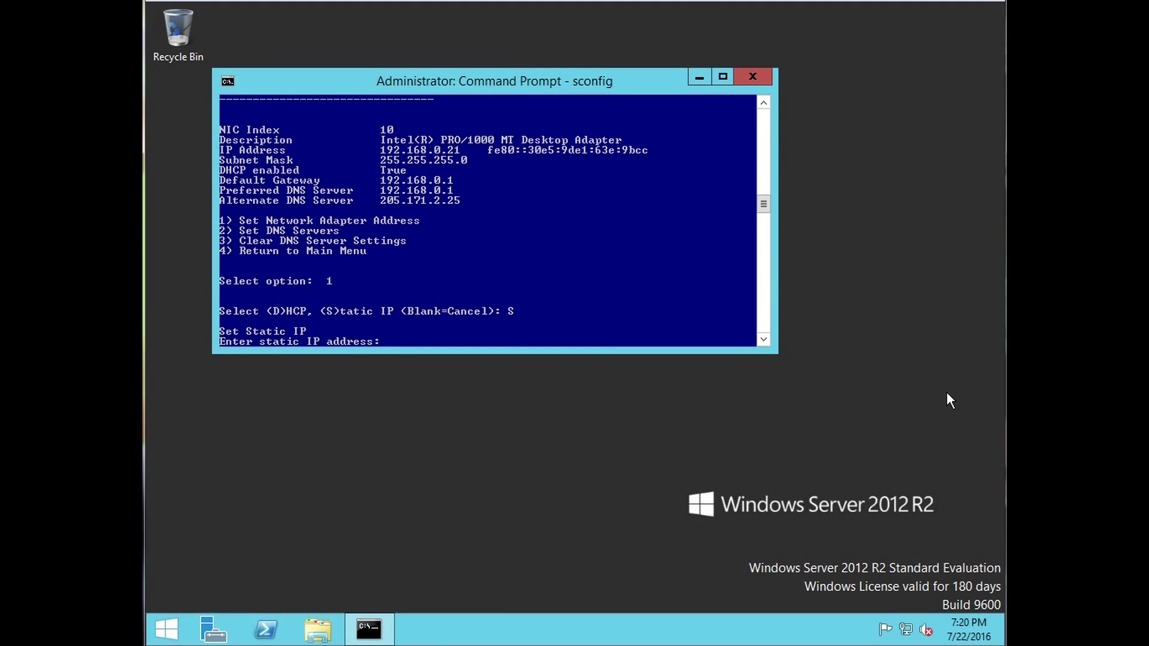
pyautogui.write('2')
pyautogui.press('BackSpace')
pyautogui.write('192.168.0.21')
pyautogui.press('Return')
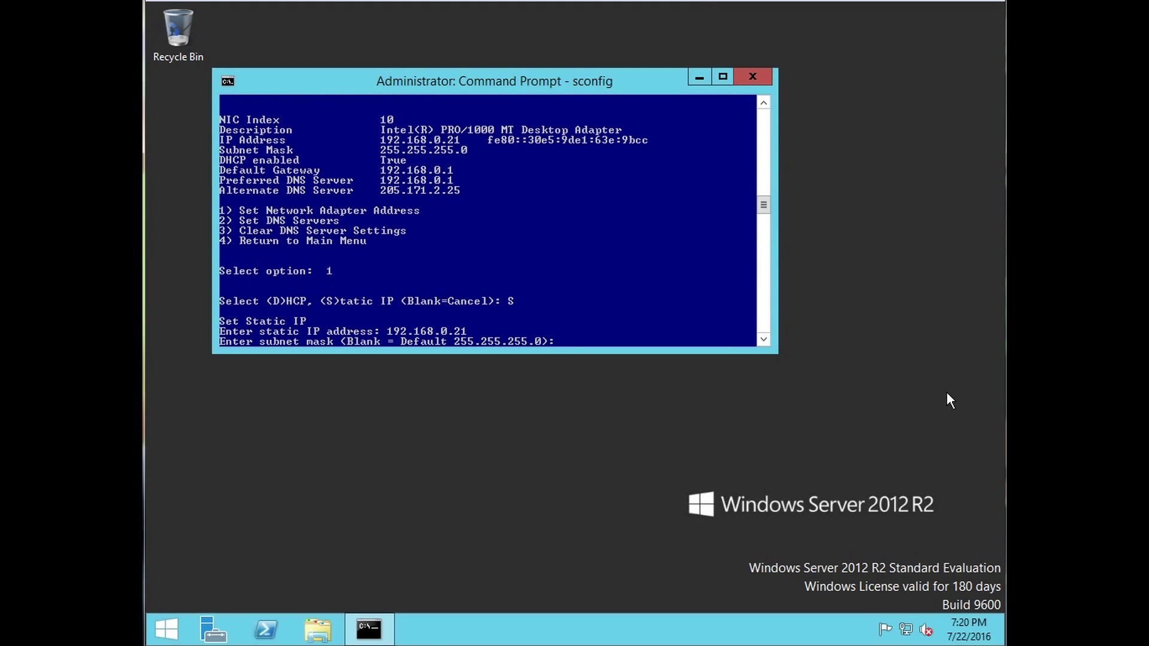
pyautogui.press('Return')
pyautogui.write('192.168.0.1')
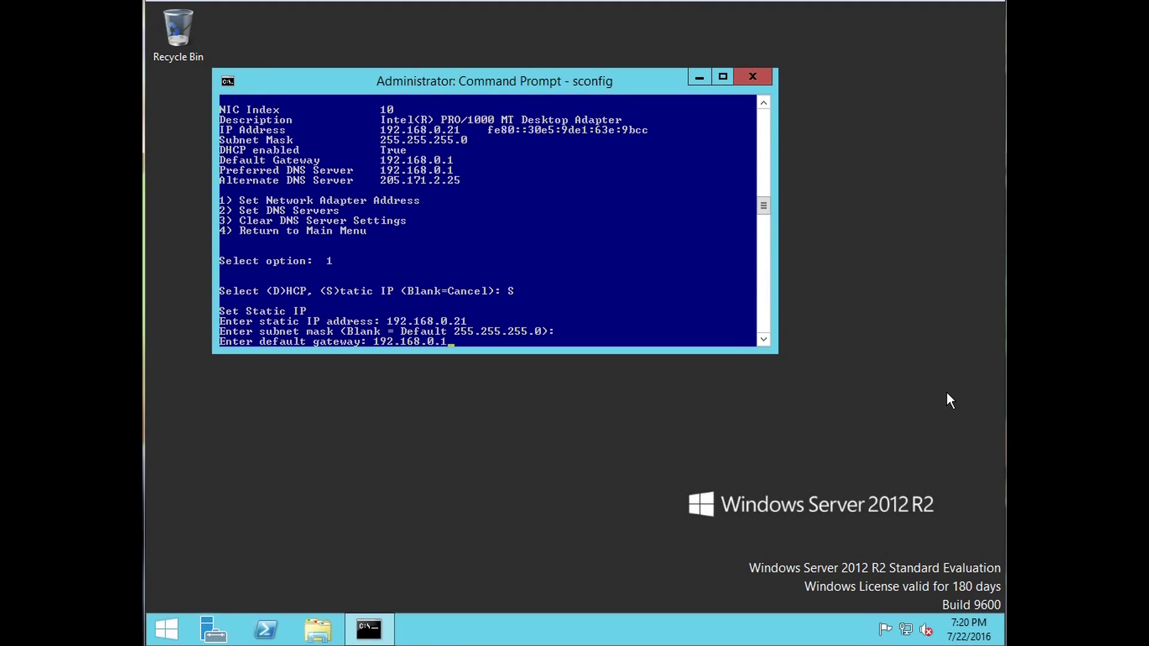
pyautogui.press('Return')
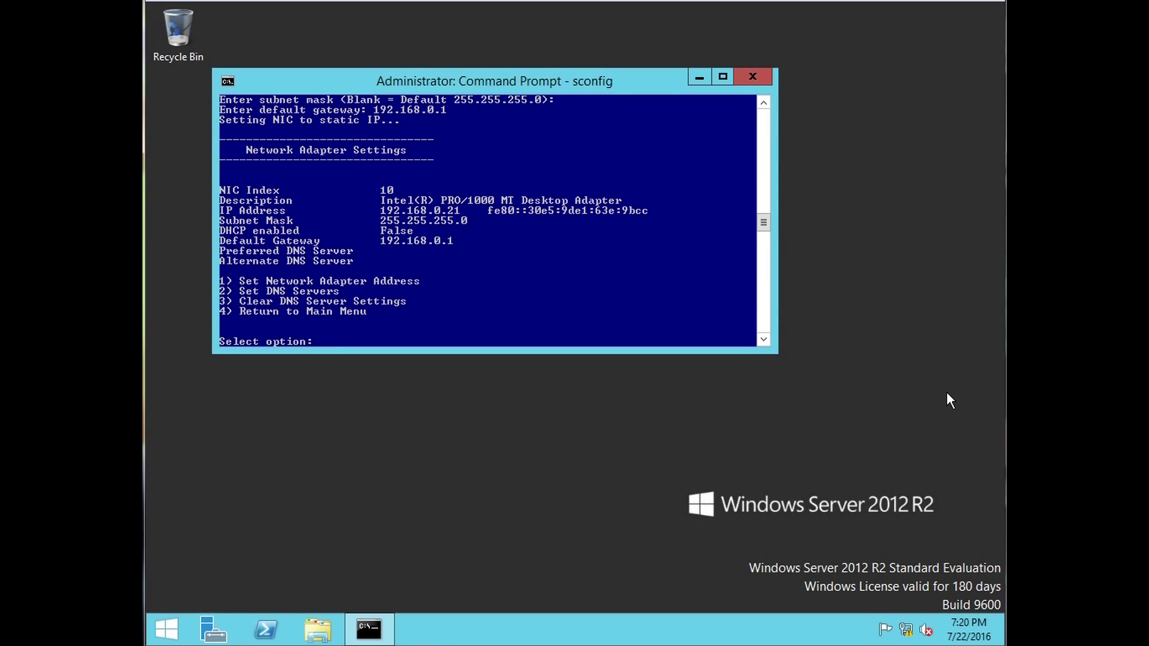
# Set the adapter's preferred DNS server to 192.168.0.21 and the alternate DNS server to 192.168.0.1
pyautogui.write('2')
pyautogui.press('Return')
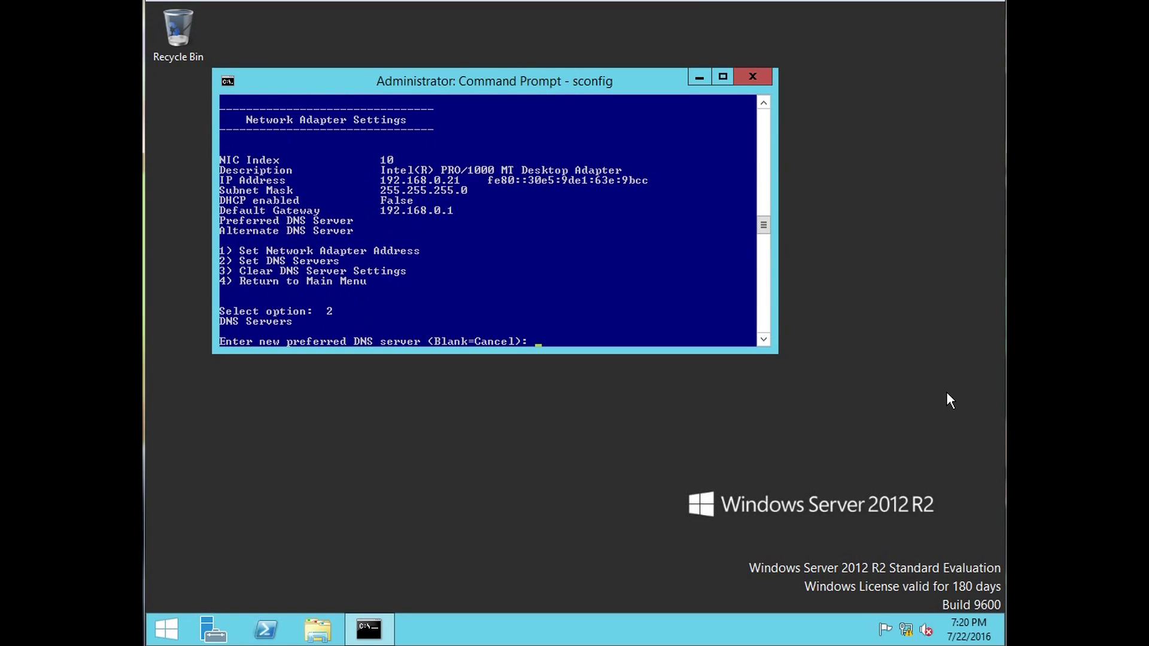
pyautogui.write('192.168.0.1')
pyautogui.press('Return')
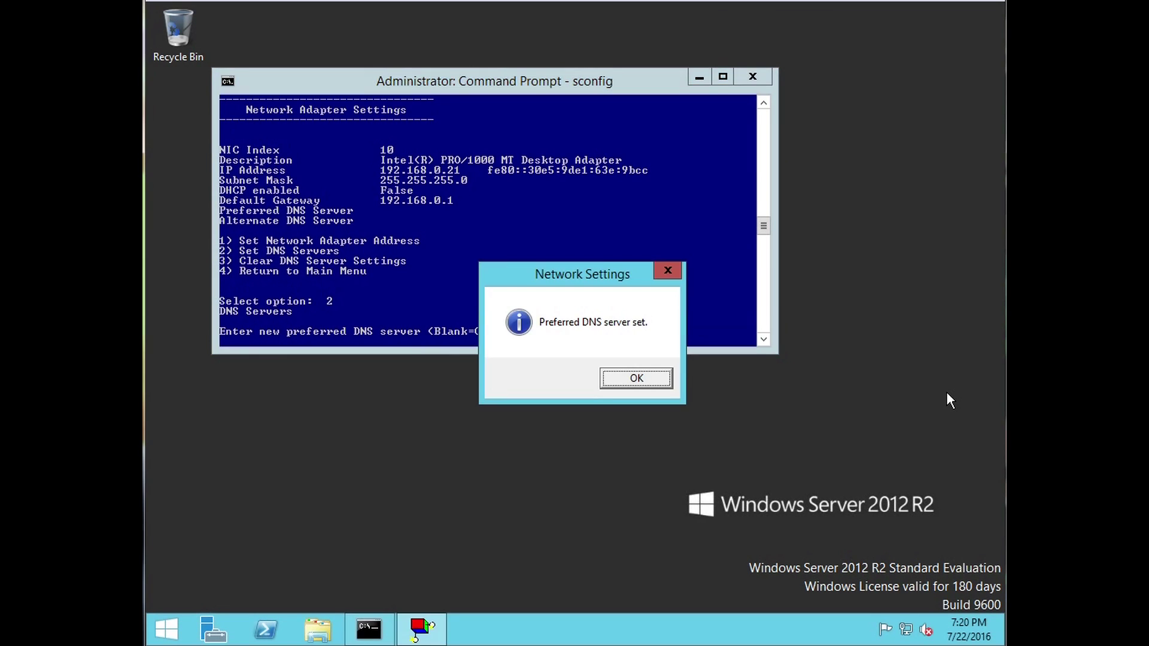
pyautogui.press('Return')
pyautogui.write('192.168')
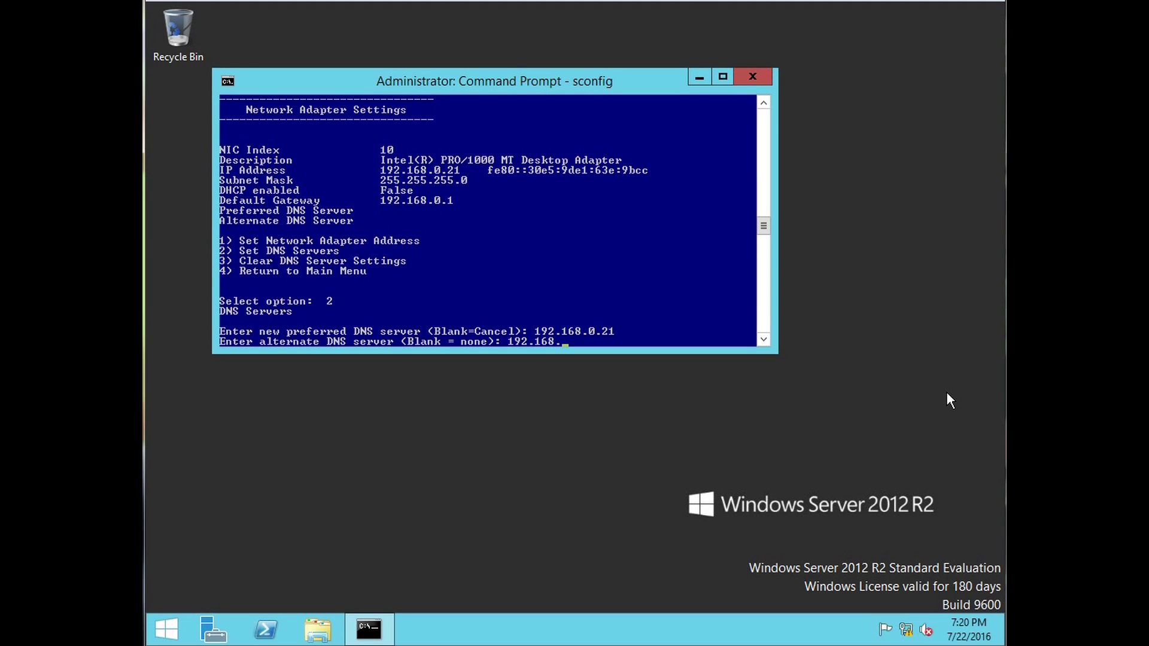
pyautogui.write('.0.1')
pyautogui.press('Return')
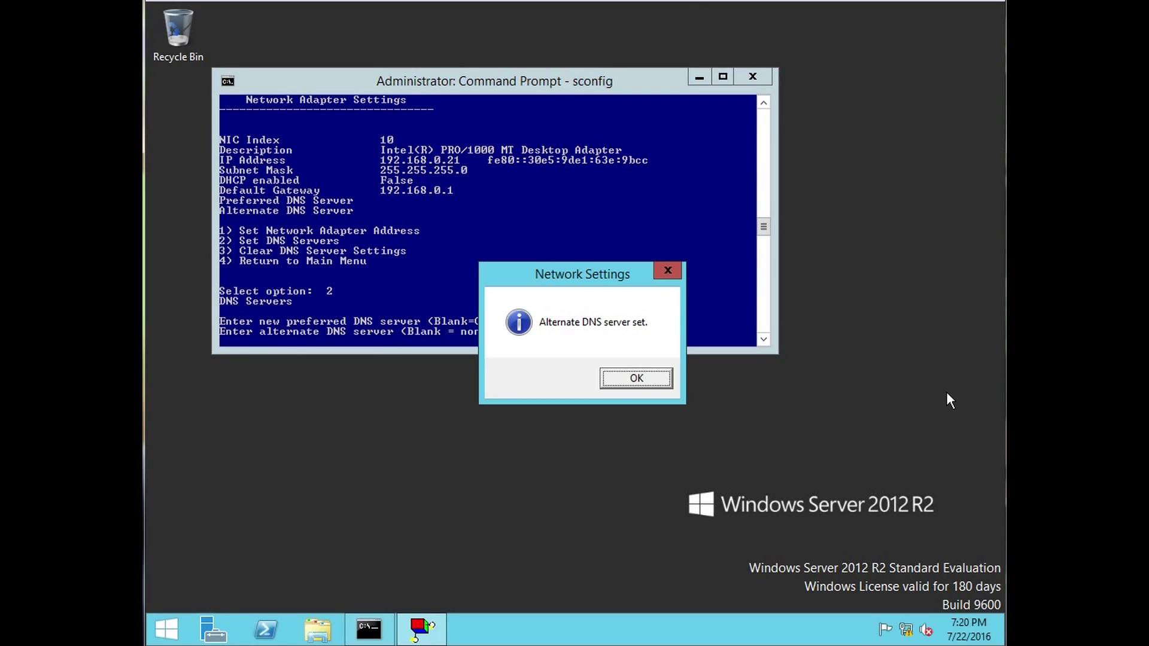
pyautogui.press('Return')
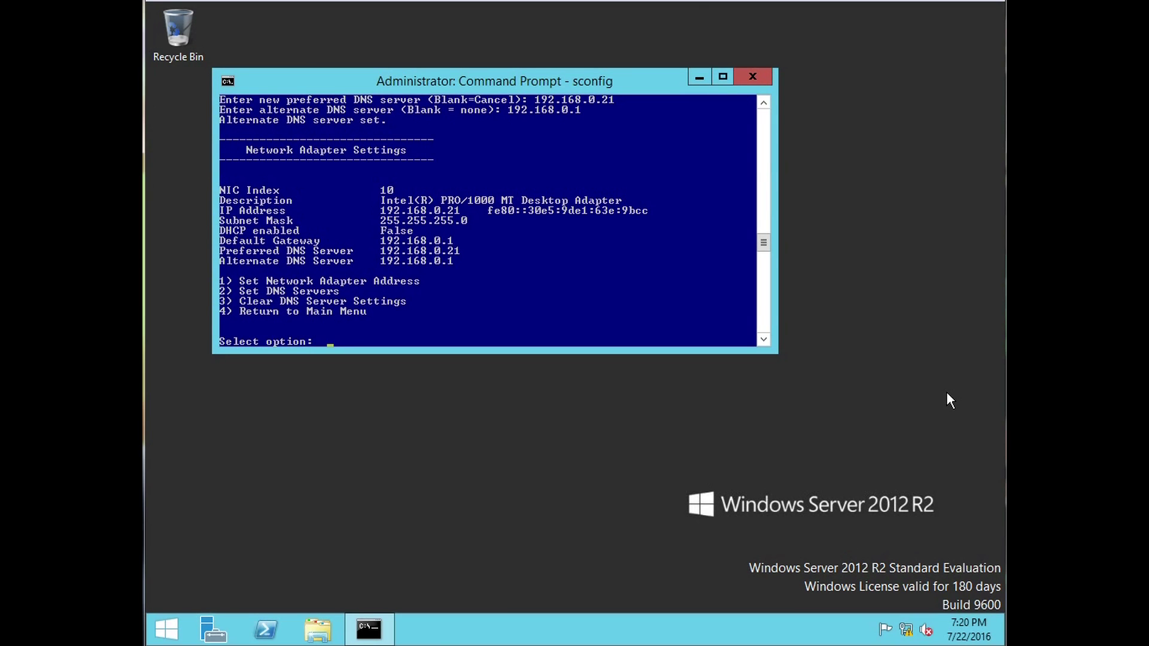
# Clear the network adapter's DNS server settings
pyautogui.write('3')
pyautogui.press('Return')
pyautogui.press('Return')
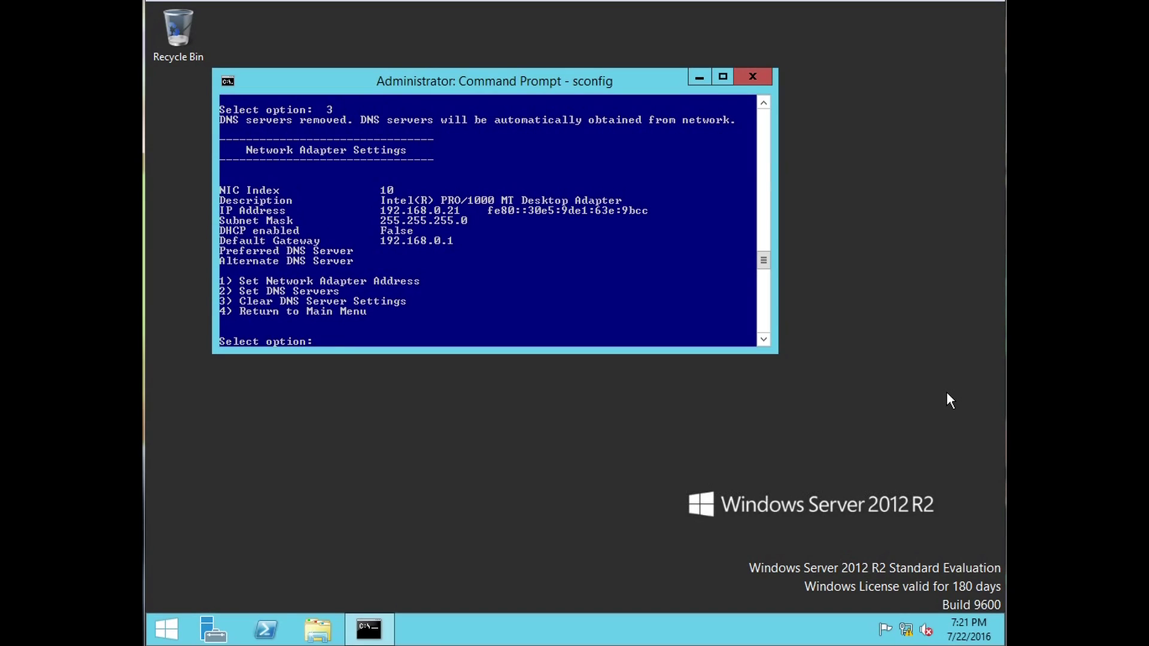
# Return to the main Server Configuration menu and restart the server
pyautogui.write('4')
pyautogui.press('Return')
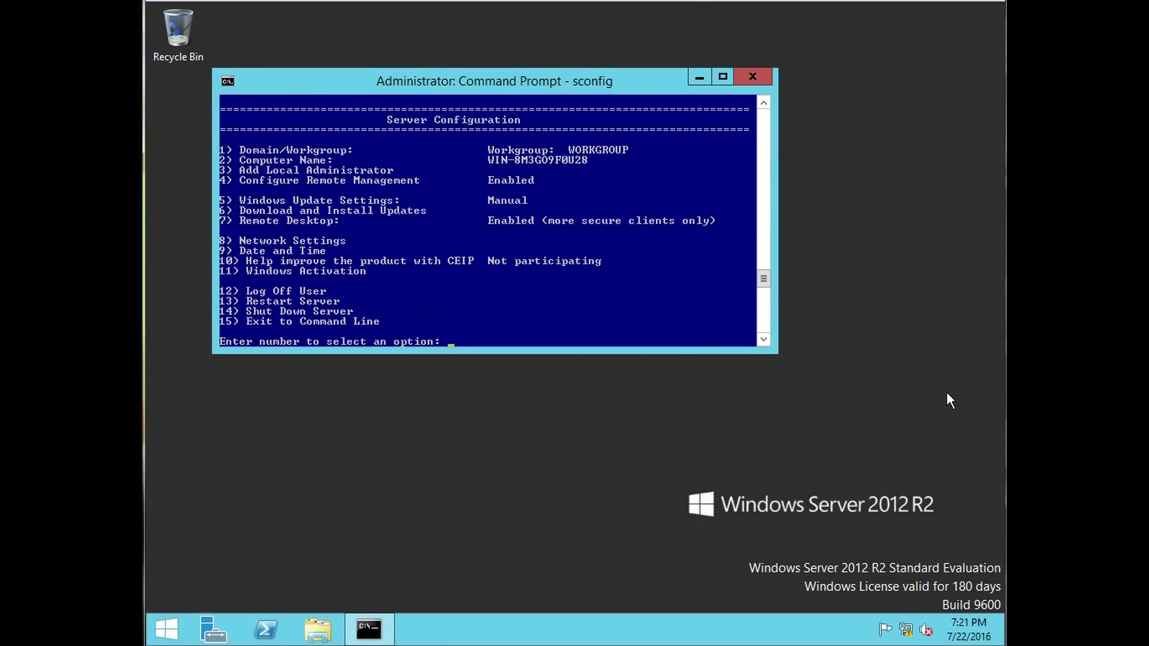
pyautogui.write('13')
pyautogui.press('Return')
pyautogui.press('Left')
pyautogui.press('Return')
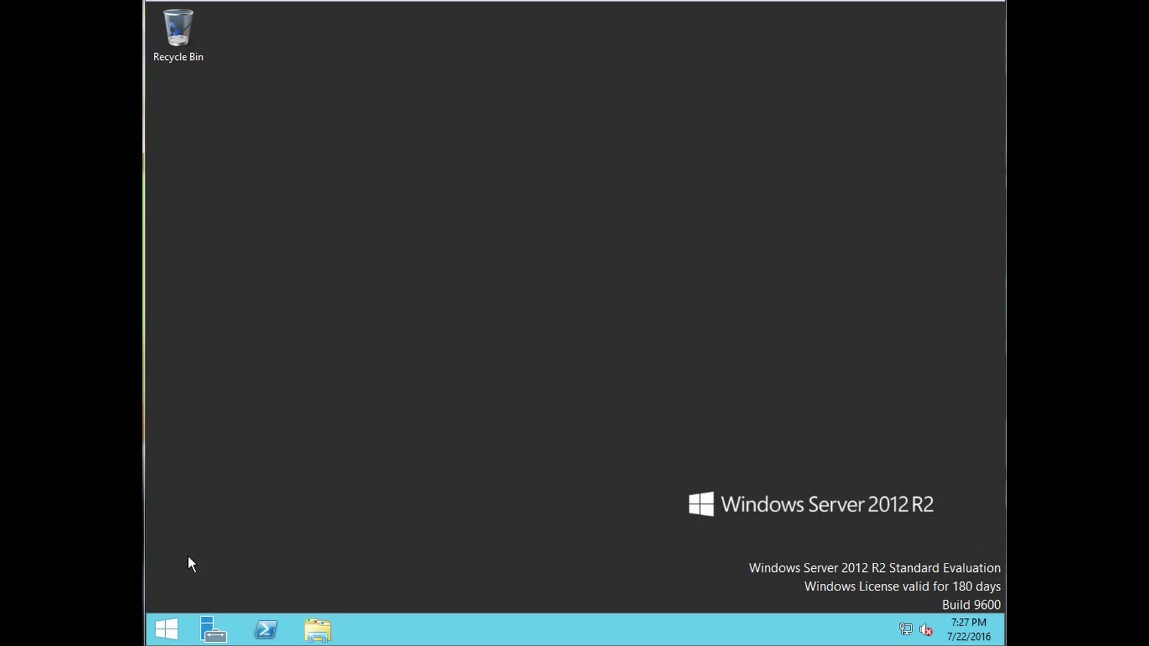
# Open a Command Prompt using cmd in the Run dialog and start sconfig again
pyautogui.rightClick(167, 628)
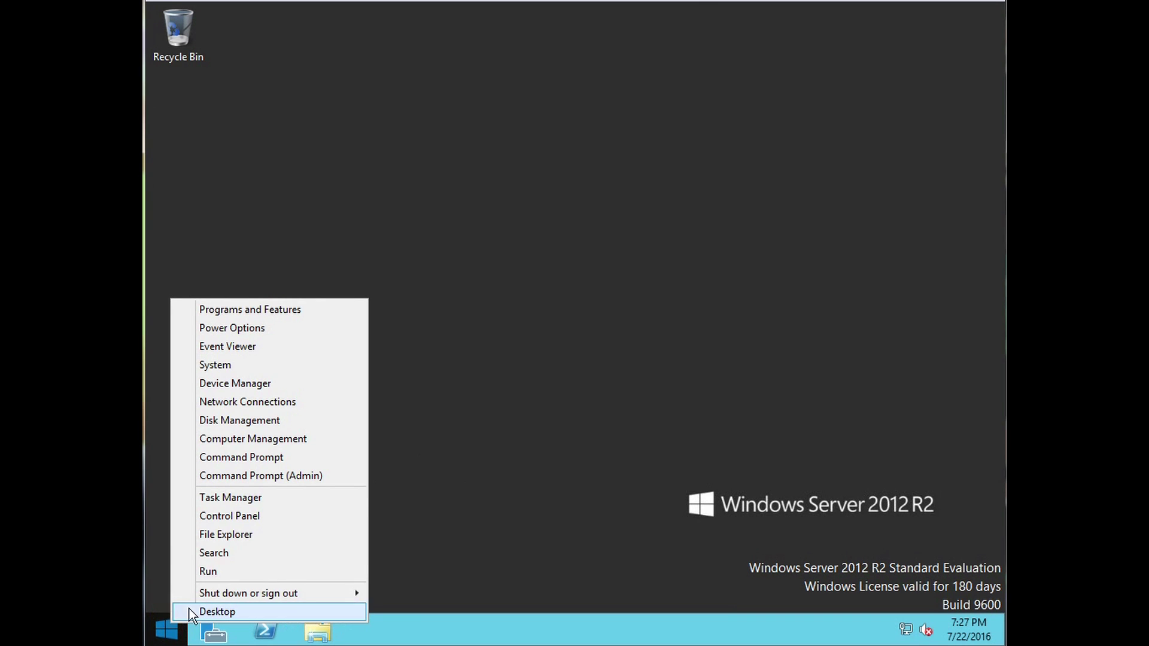
pyautogui.click(242, 573)
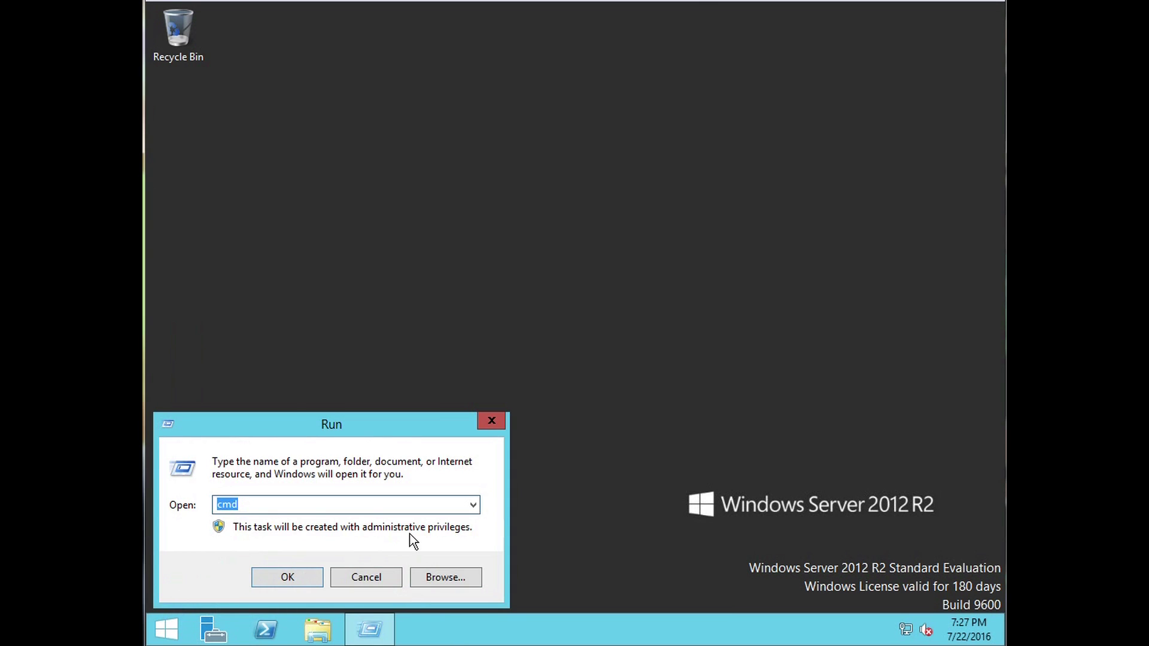
pyautogui.press('Return')
pyautogui.write('sconfig')
pyautogui.press('Return')
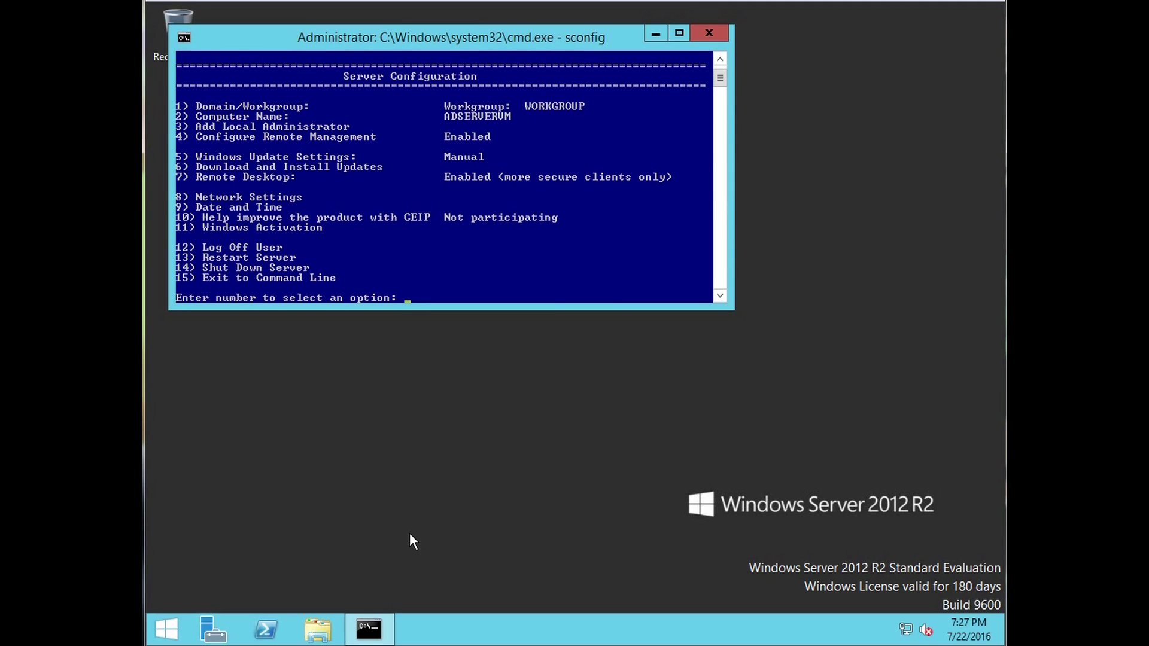
# Review the IP and DNS settings of network adapter 10, and return to the main menu
pyautogui.write('8')
pyautogui.press('Return')
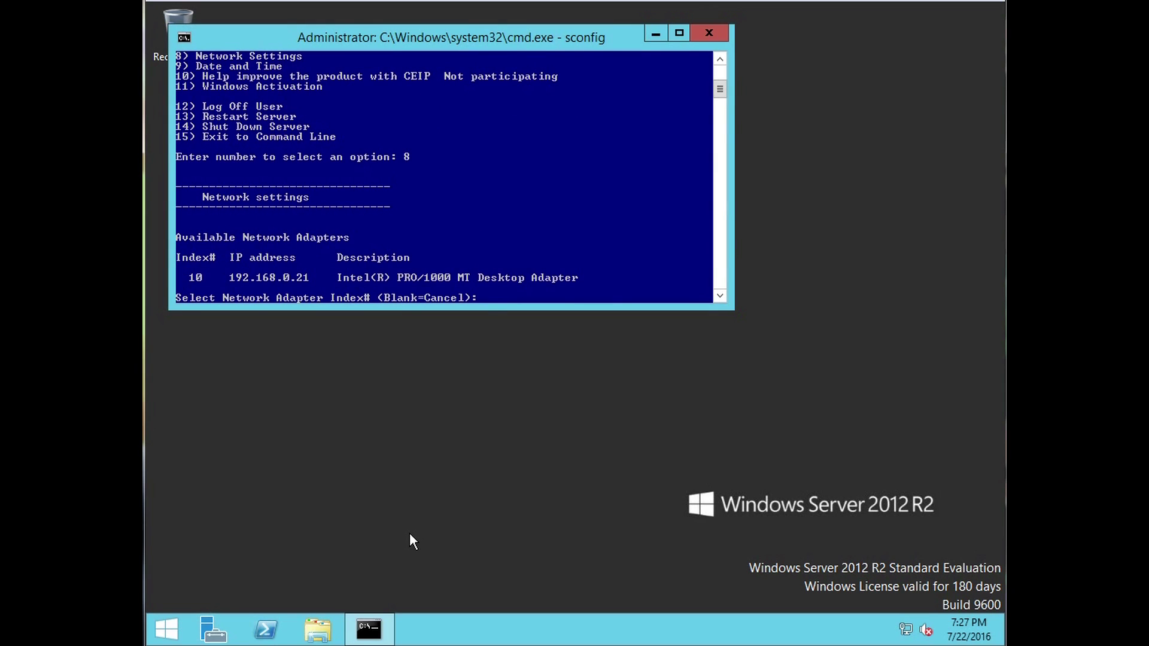
pyautogui.write('10')
pyautogui.press('Return')
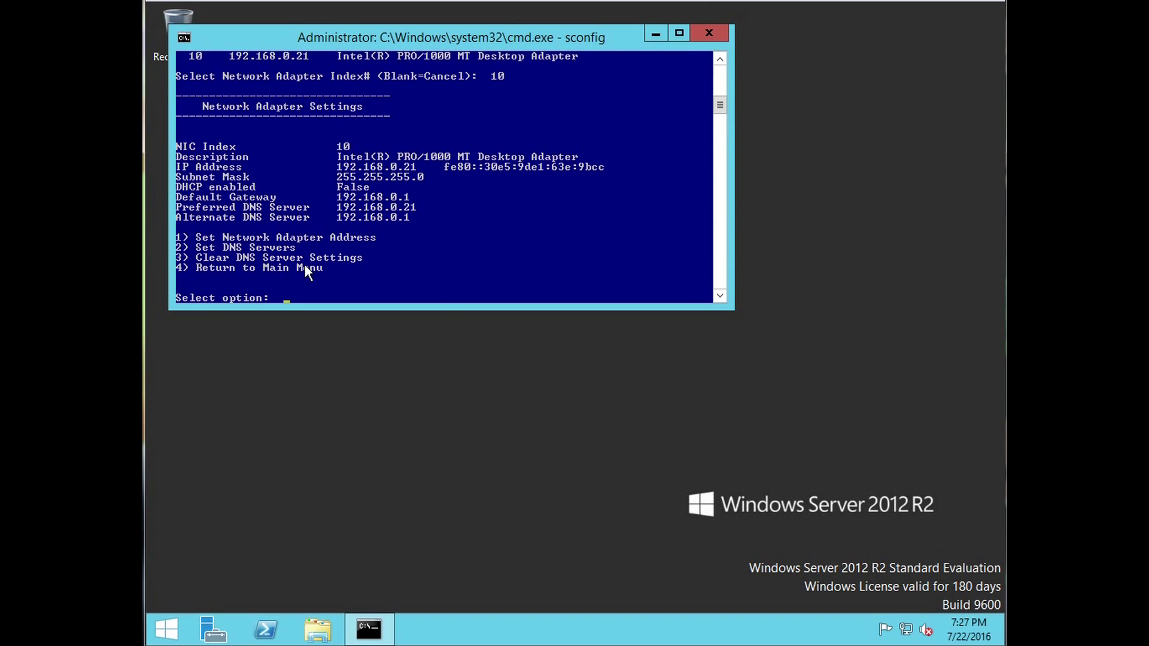
pyautogui.write('4')
pyautogui.press('Return')
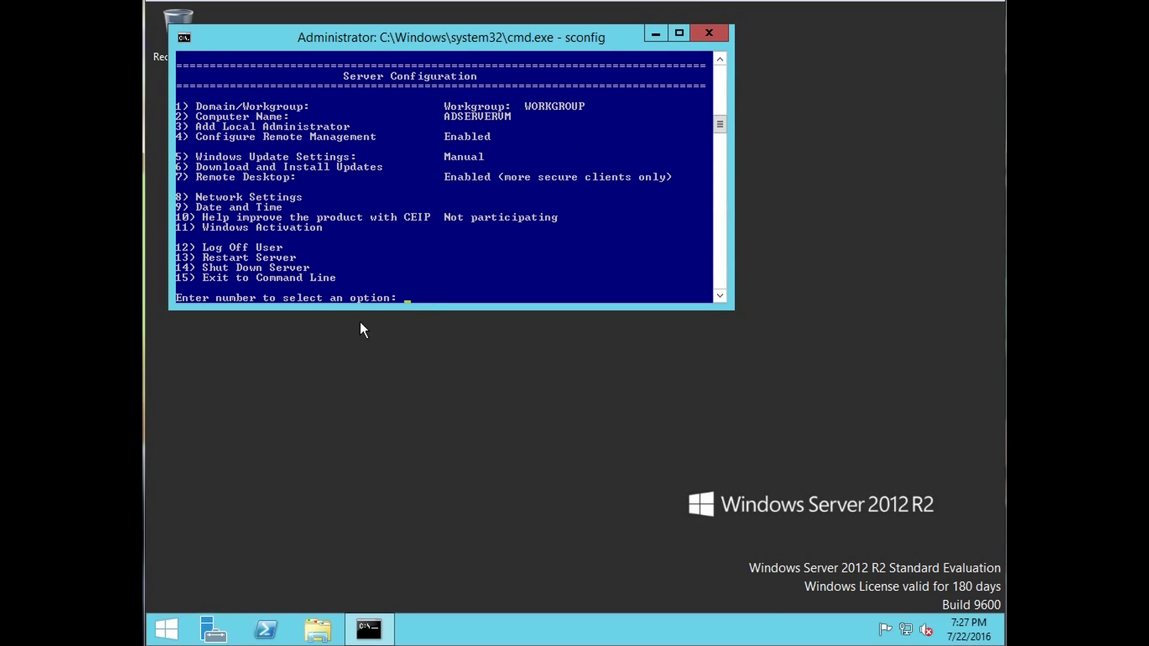
# Exit Server Configuration to the command line and close the Command Prompt
pyautogui.write('15')
pyautogui.press('Return')
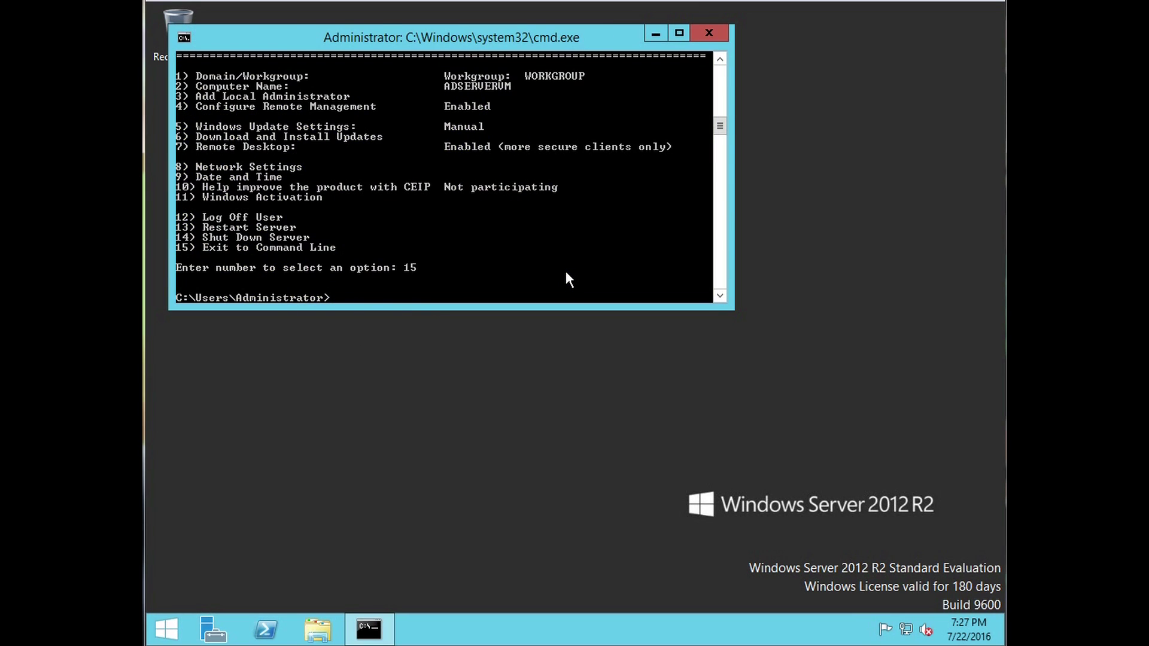
pyautogui.write('exit')
pyautogui.press('Return')
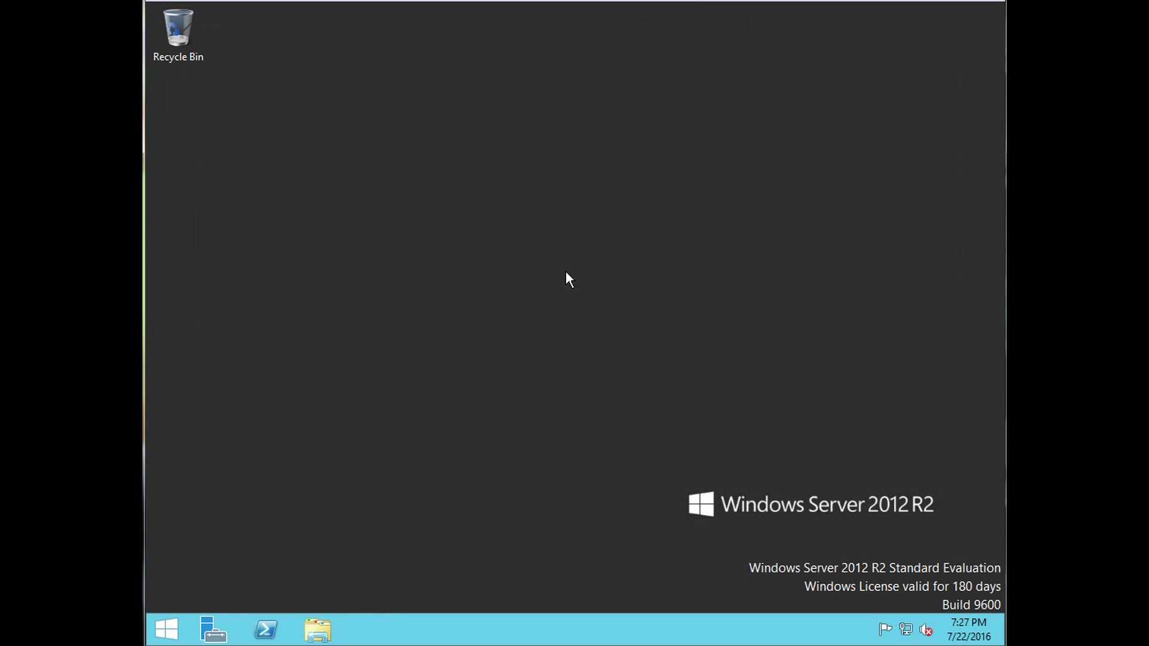
# Open Server Manager and move its window slightly up on the desktop
pyautogui.click(213, 629)
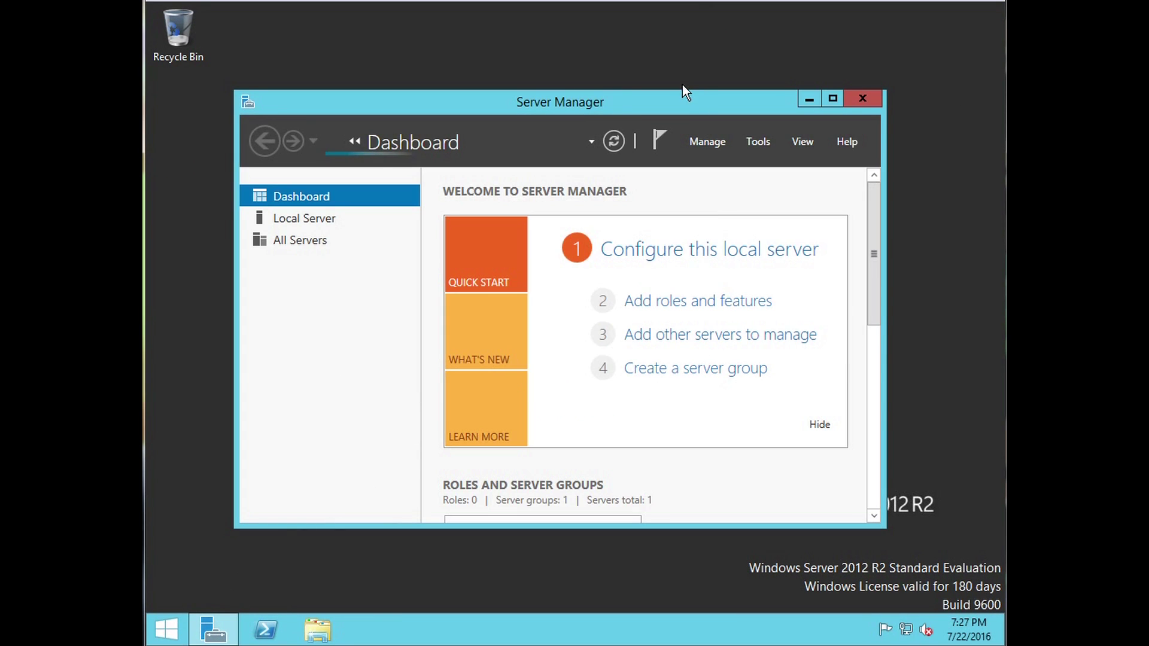
pyautogui.moveTo(683, 101); pyautogui.dragTo(694, 78)
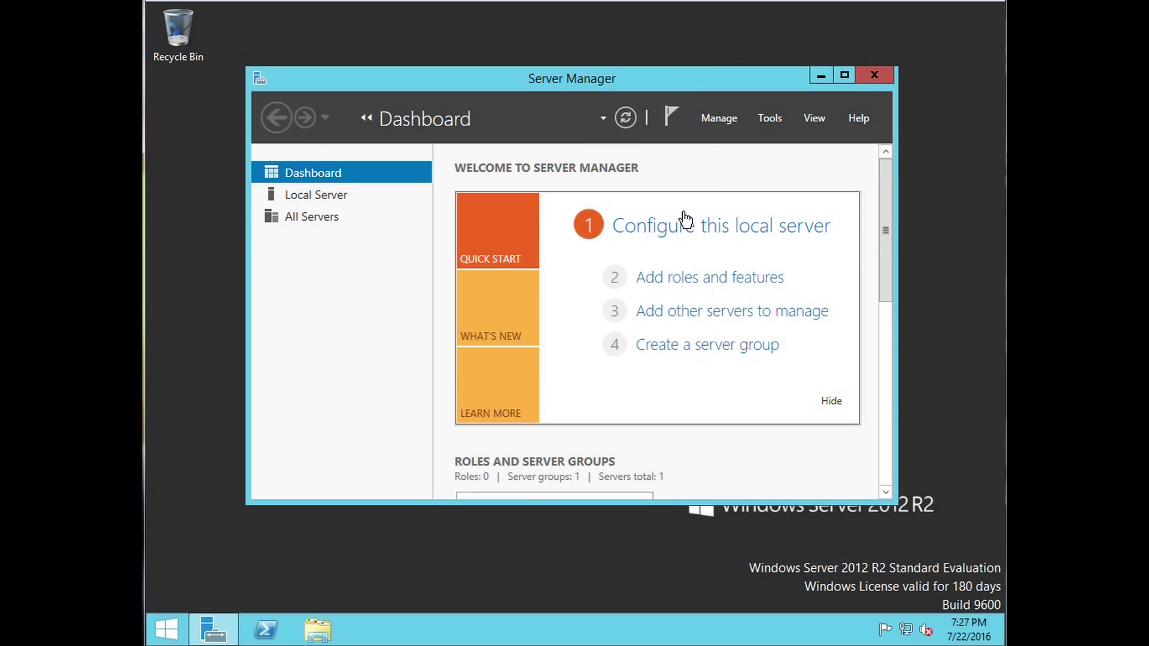
# Start the Add Roles and Features Wizard and accept ADSERVERVM from the server pool as the destination server
pyautogui.click(764, 121)
pyautogui.click(715, 118)
pyautogui.click(720, 119)
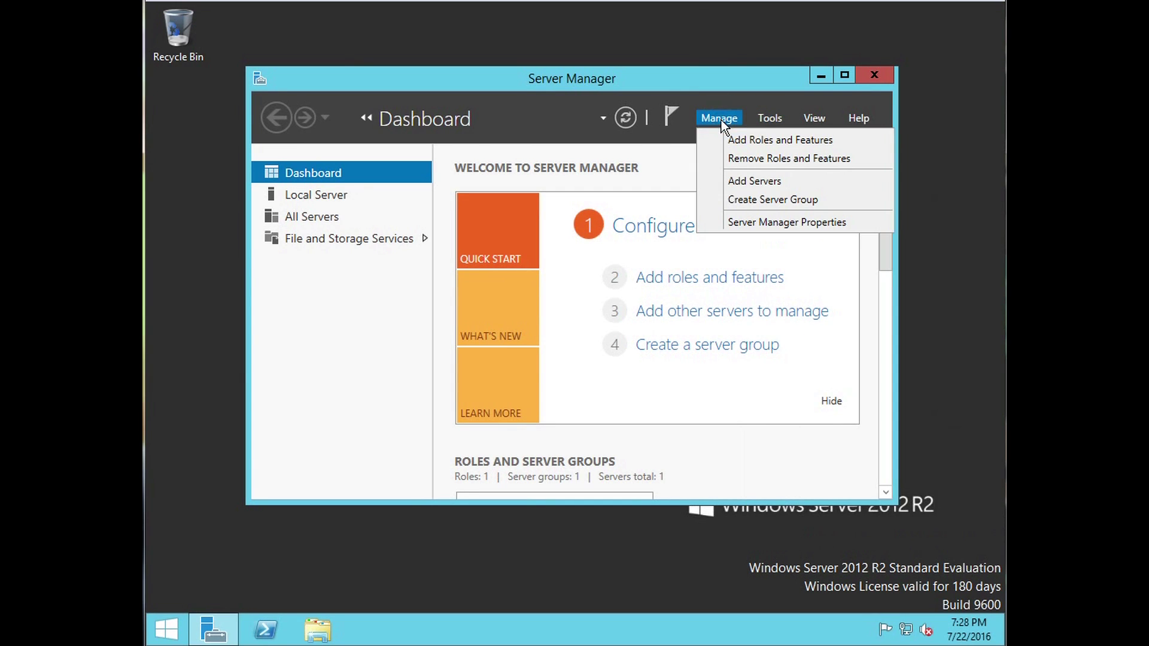
pyautogui.click(770, 141)
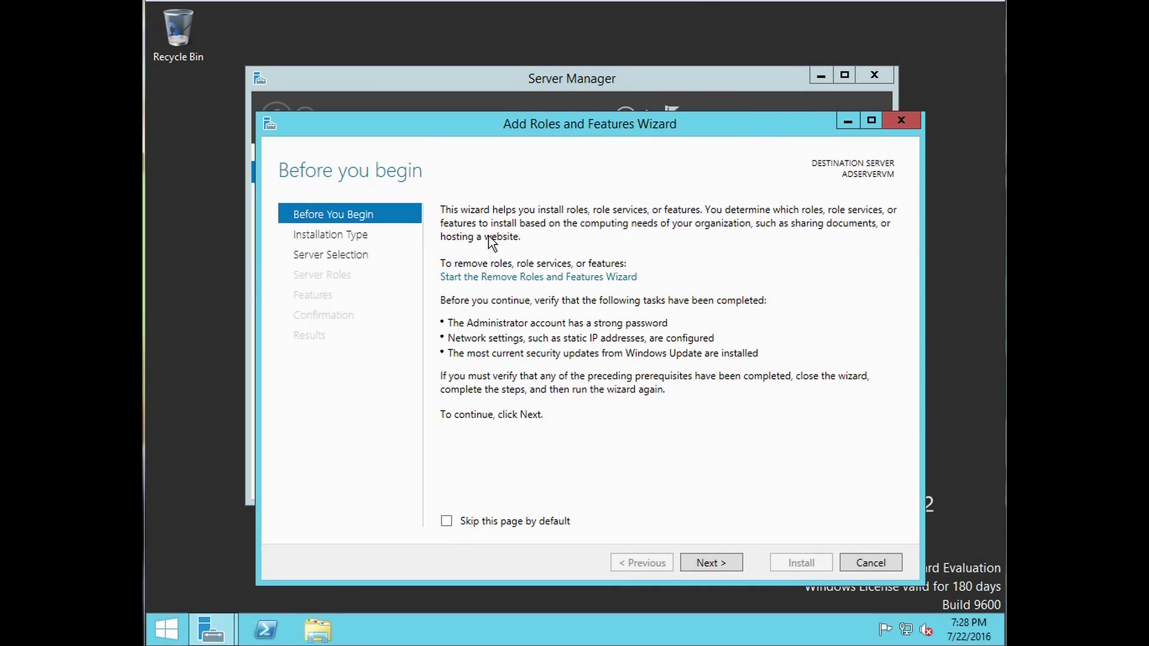
pyautogui.moveTo(588, 128); pyautogui.dragTo(580, 119)
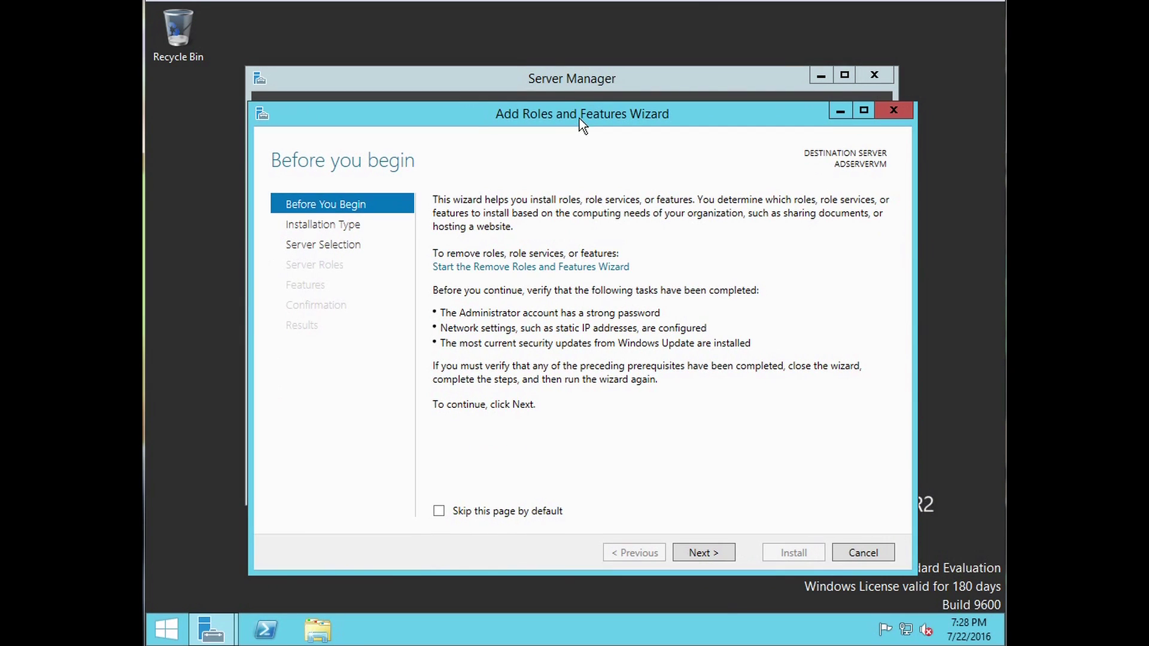
pyautogui.click(331, 247)
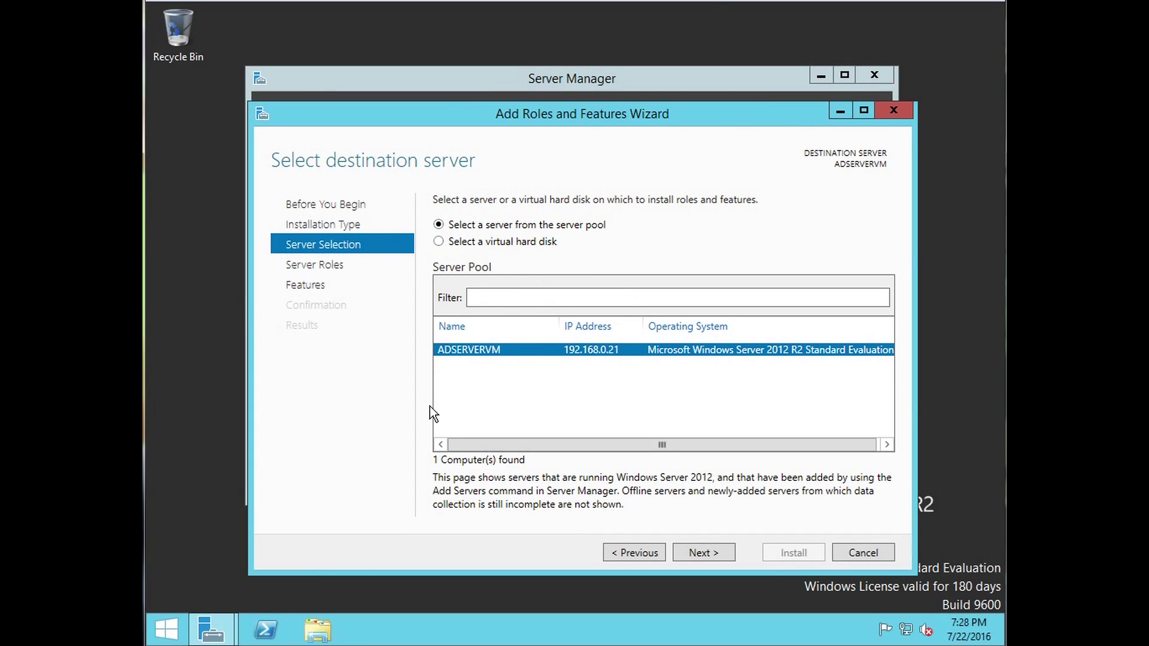
pyautogui.click(702, 552)
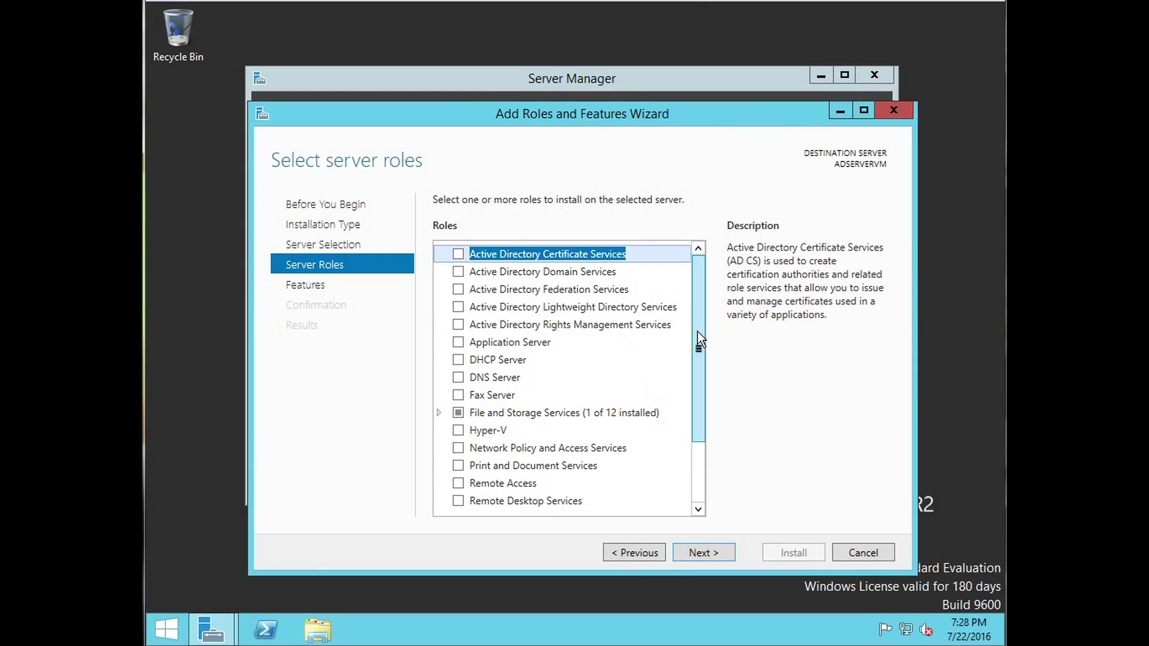
# Select the DNS Server role together with its required DNS Server Tools and continue to the features
pyautogui.moveTo(698, 332); pyautogui.dragTo(700, 352)
pyautogui.click(459, 350)
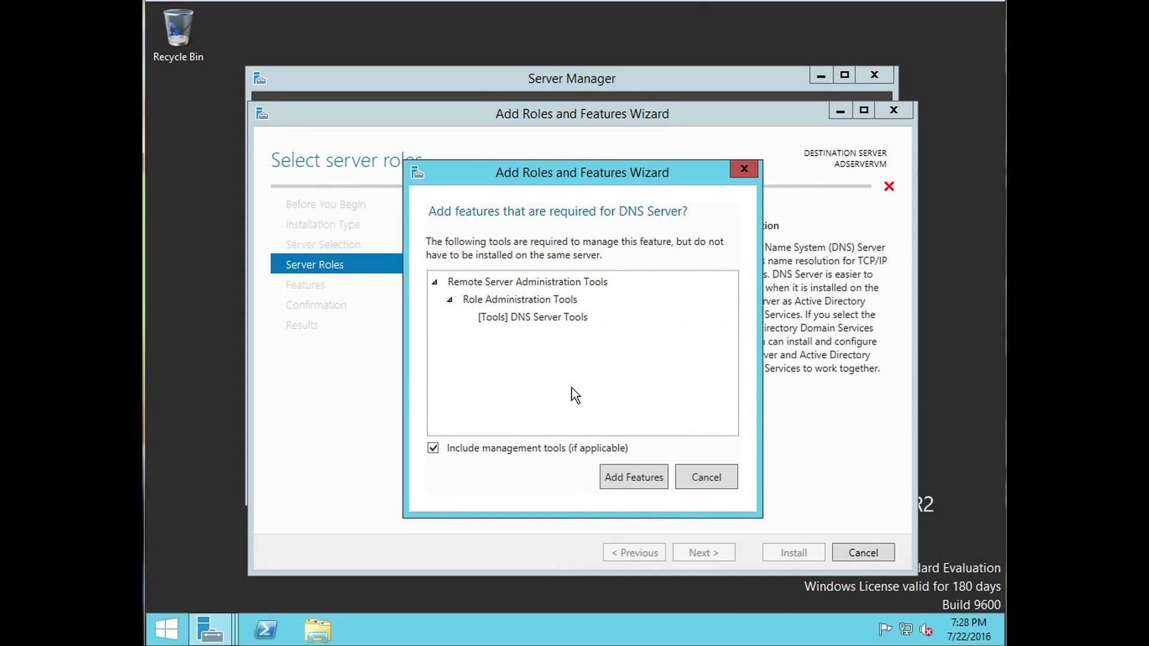
pyautogui.click(633, 479)
pyautogui.click(717, 554)
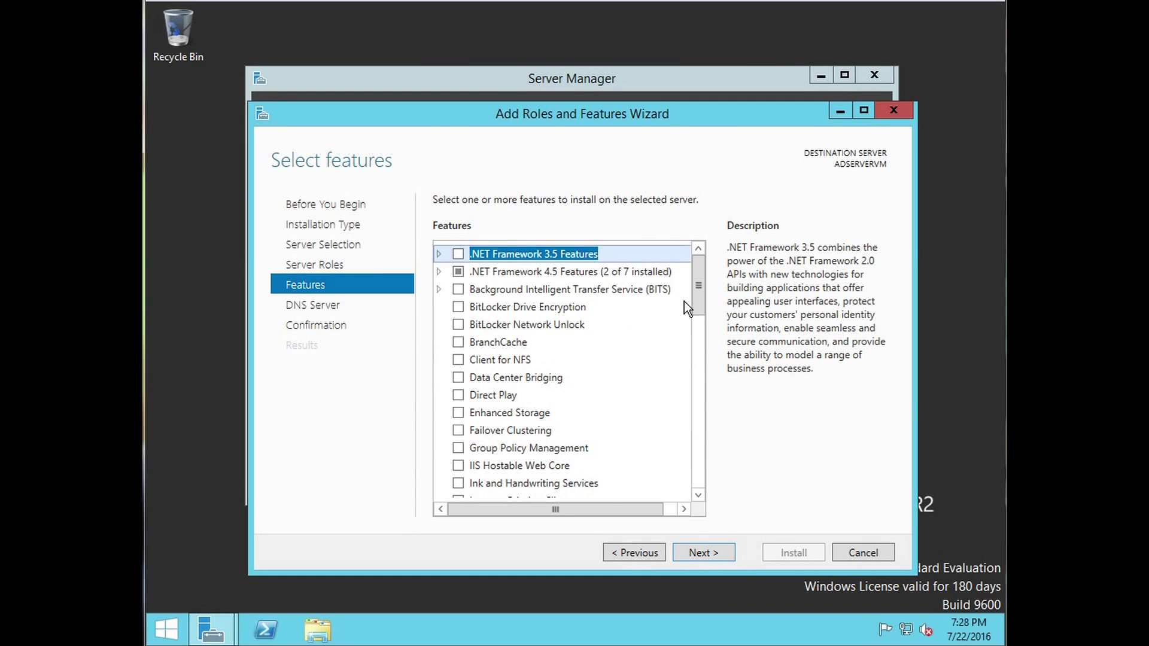
# Keep the default features, install the DNS Server role, and close the wizard once the installation finishes
pyautogui.moveTo(699, 300); pyautogui.dragTo(699, 247)
pyautogui.click(726, 558)
pyautogui.click(713, 554)
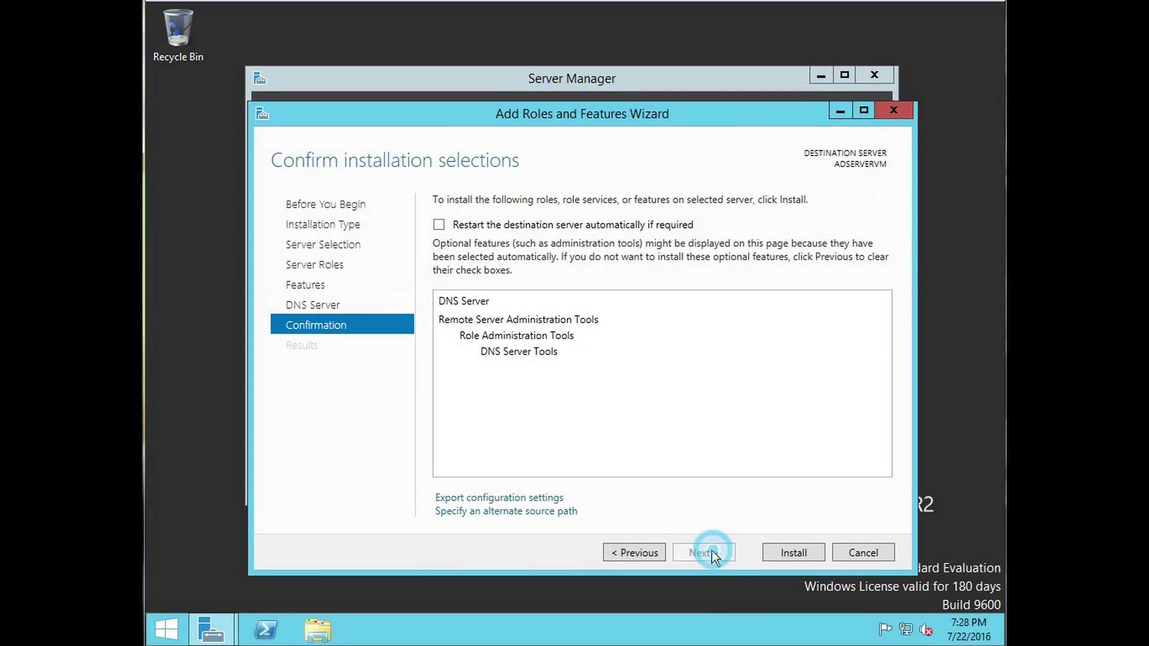
pyautogui.click(771, 554)
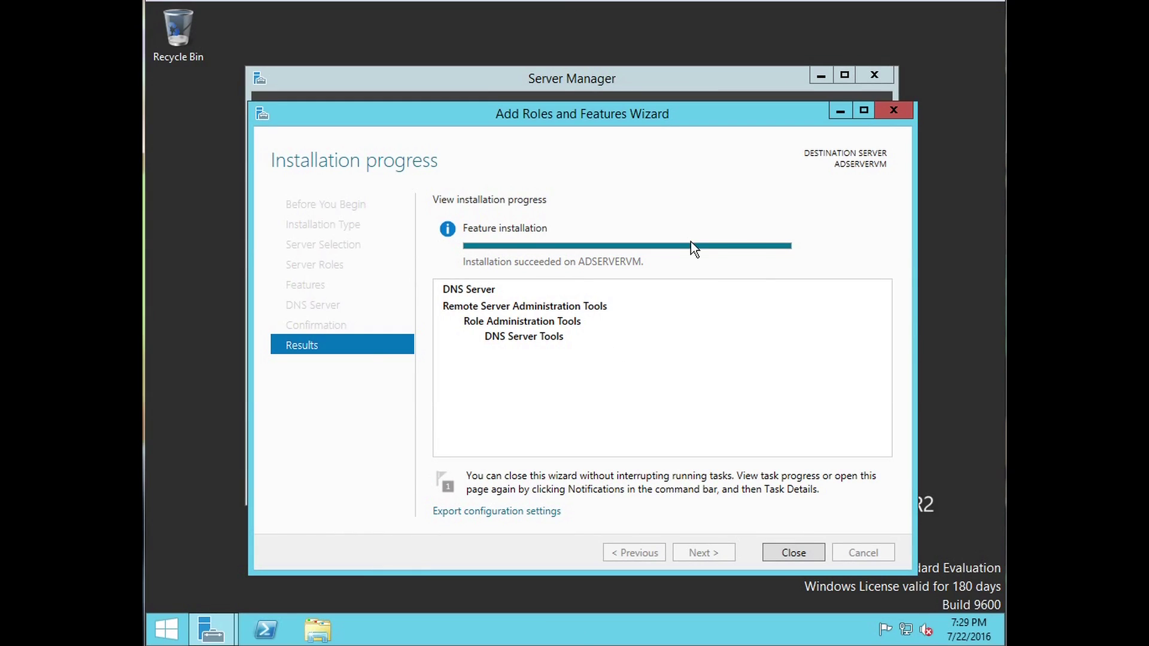
pyautogui.click(781, 556)
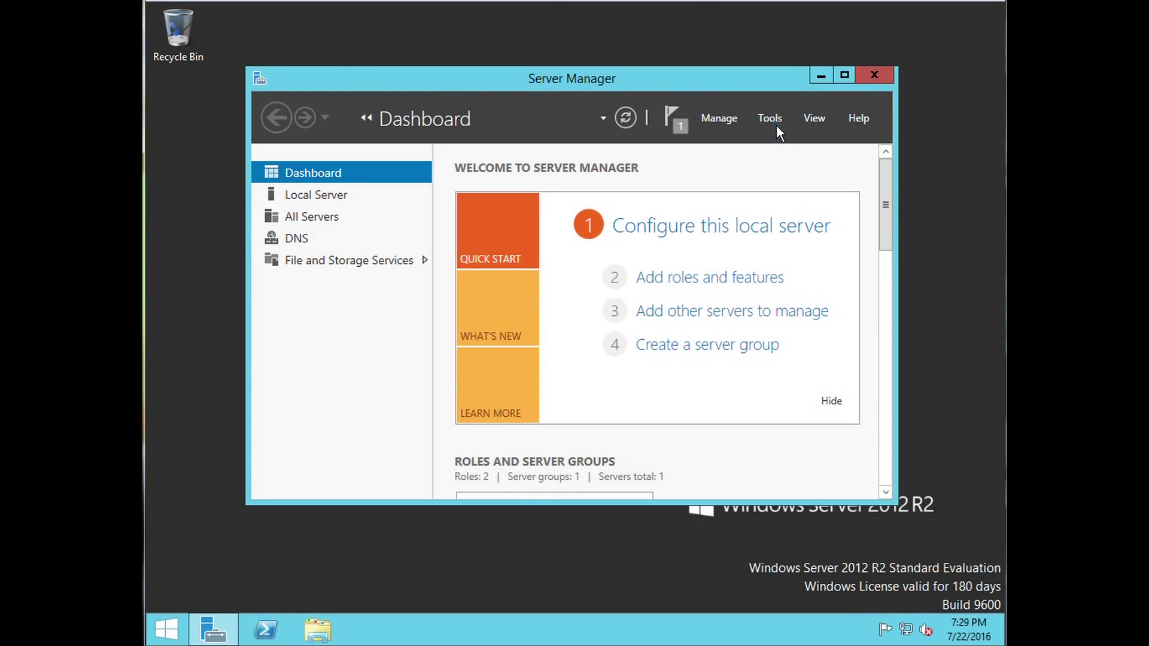
# Start the Add Roles and Features Wizard again and go to the server roles for ADSERVERVM
pyautogui.click(721, 118)
pyautogui.click(749, 136)
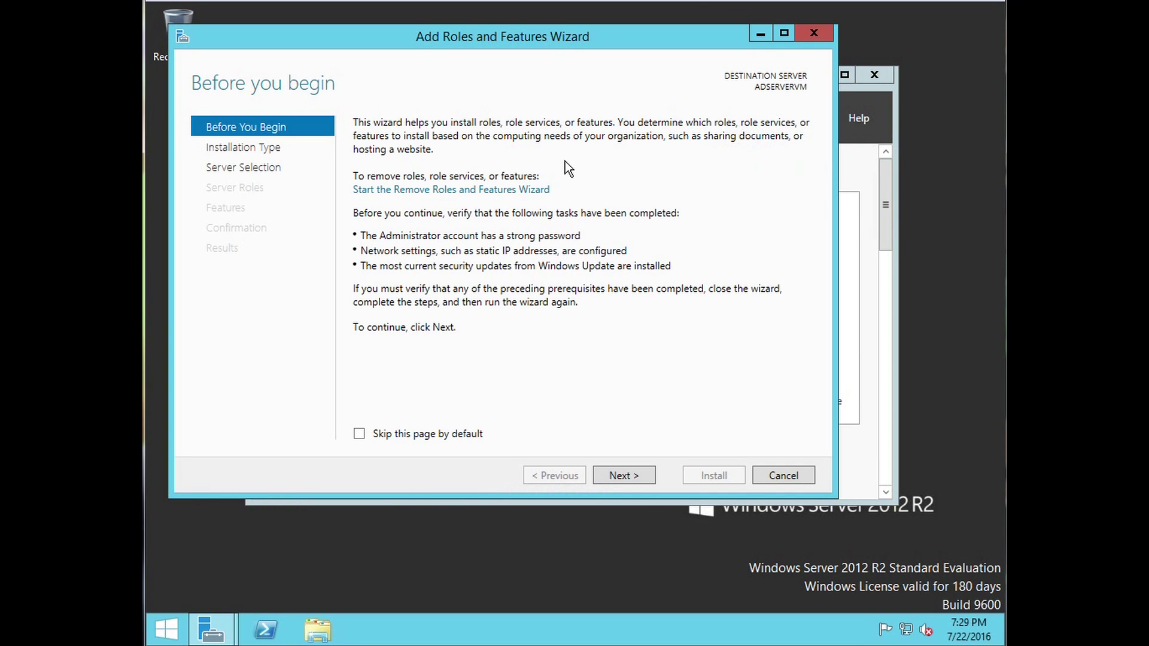
pyautogui.click(263, 168)
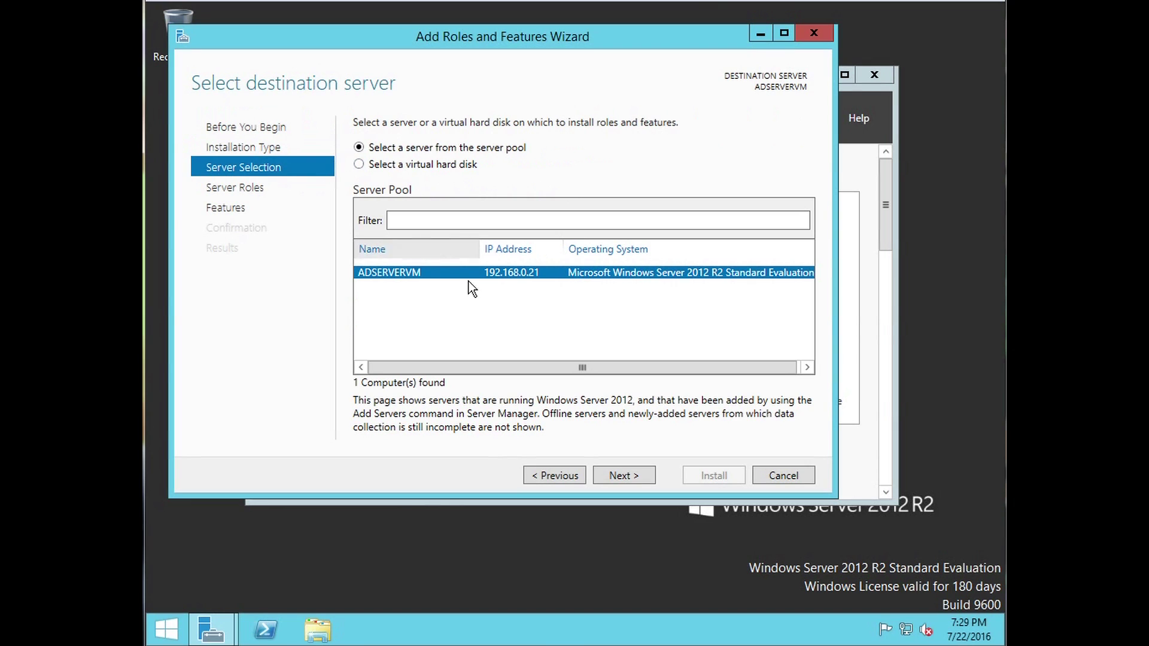
pyautogui.click(253, 189)
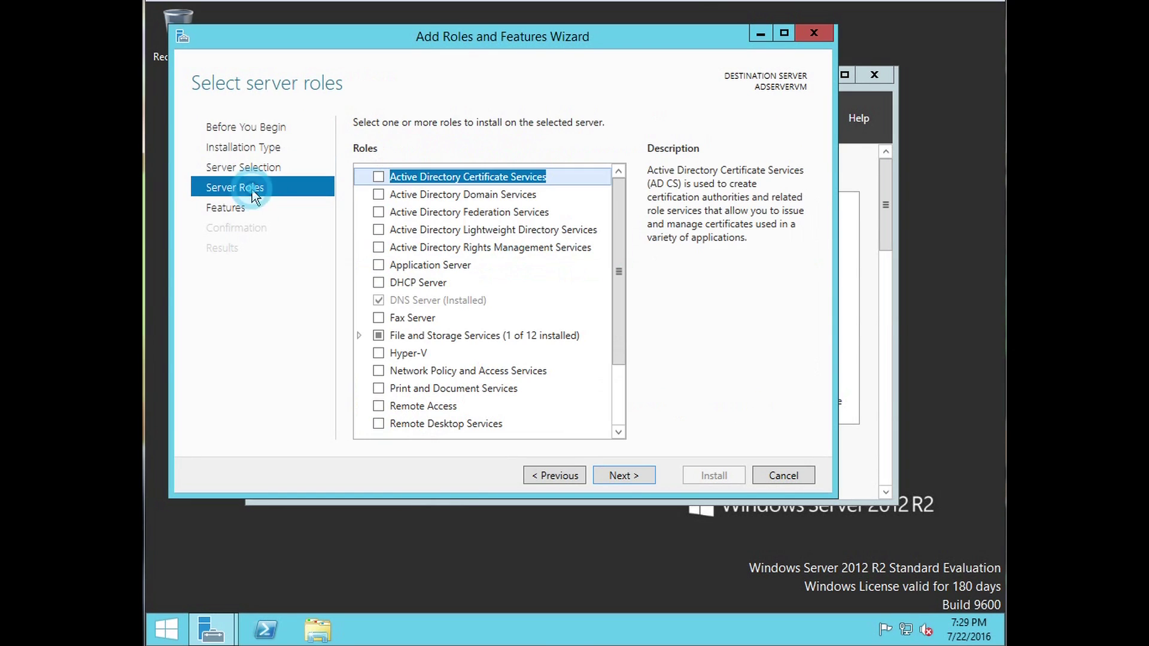
# Select the Active Directory Domain Services role with its required features and management tools
pyautogui.click(378, 195)
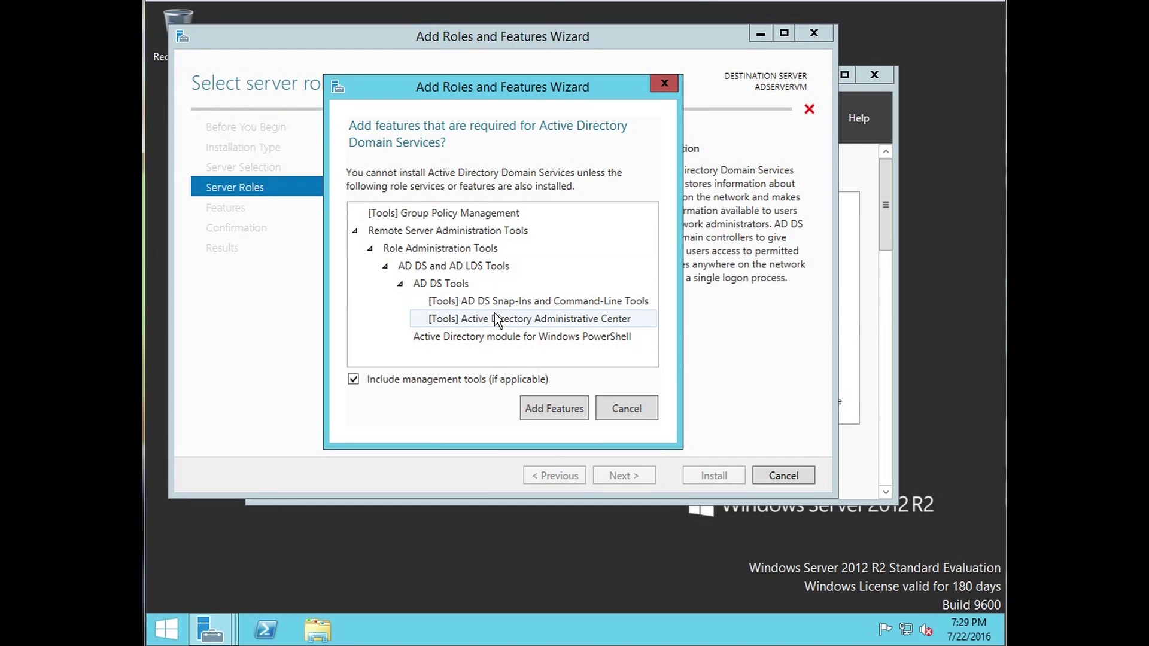
pyautogui.click(551, 412)
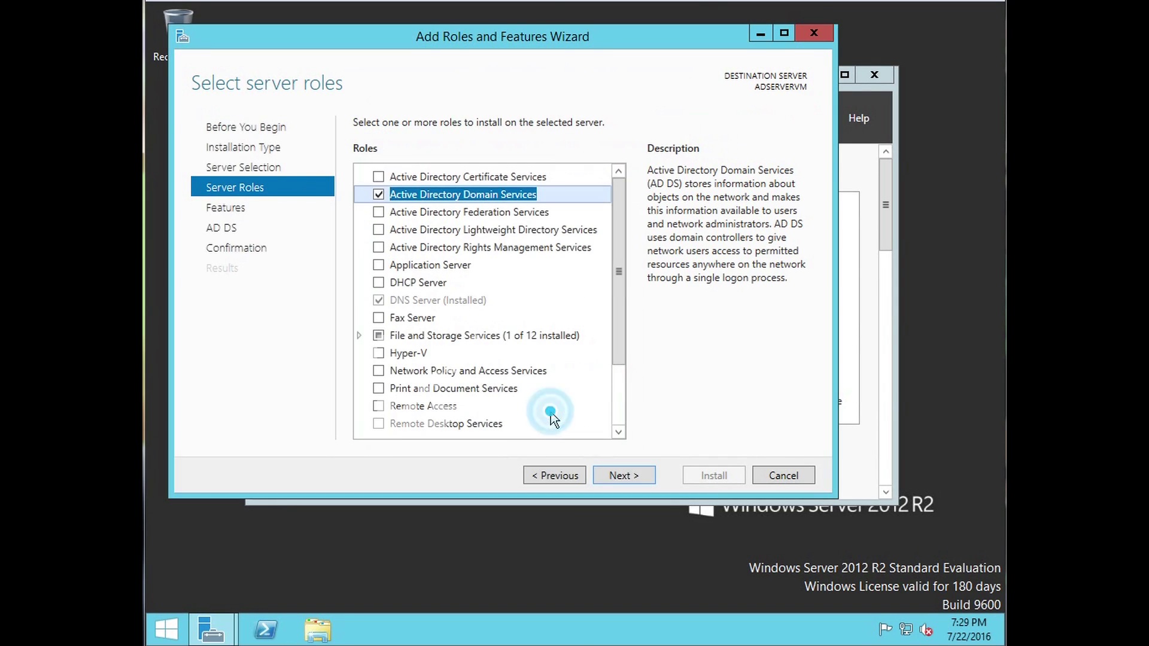
pyautogui.click(623, 475)
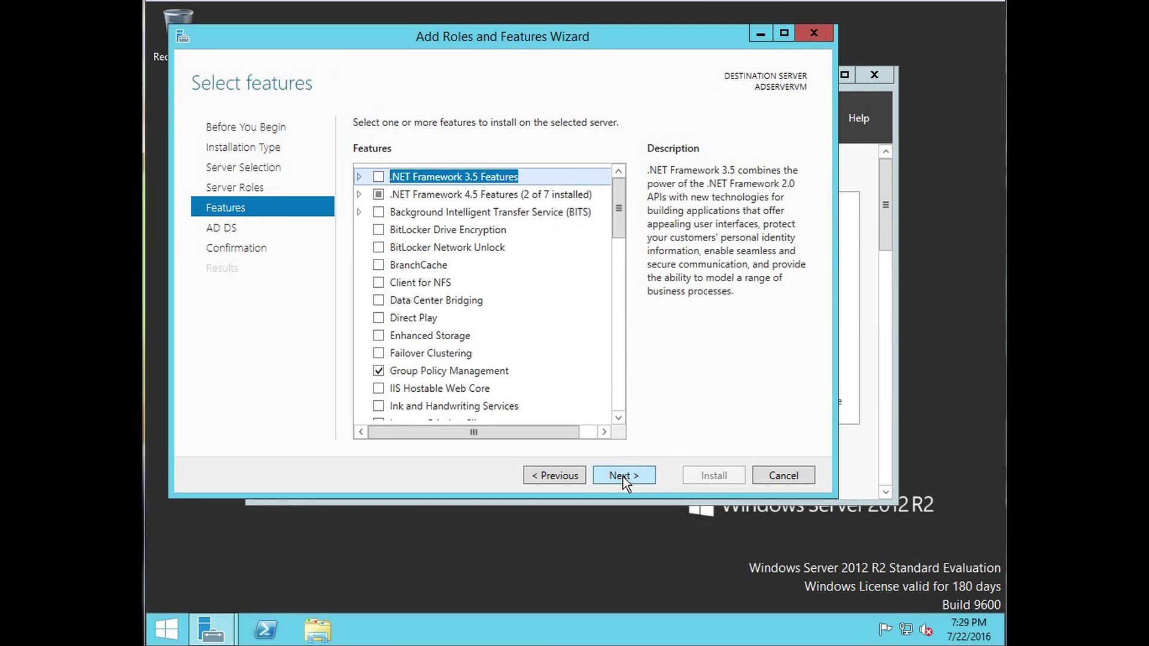
# Install Active Directory Domain Services with the default features, and close the wizard when the installation finishes
pyautogui.click(623, 477)
pyautogui.click(623, 476)
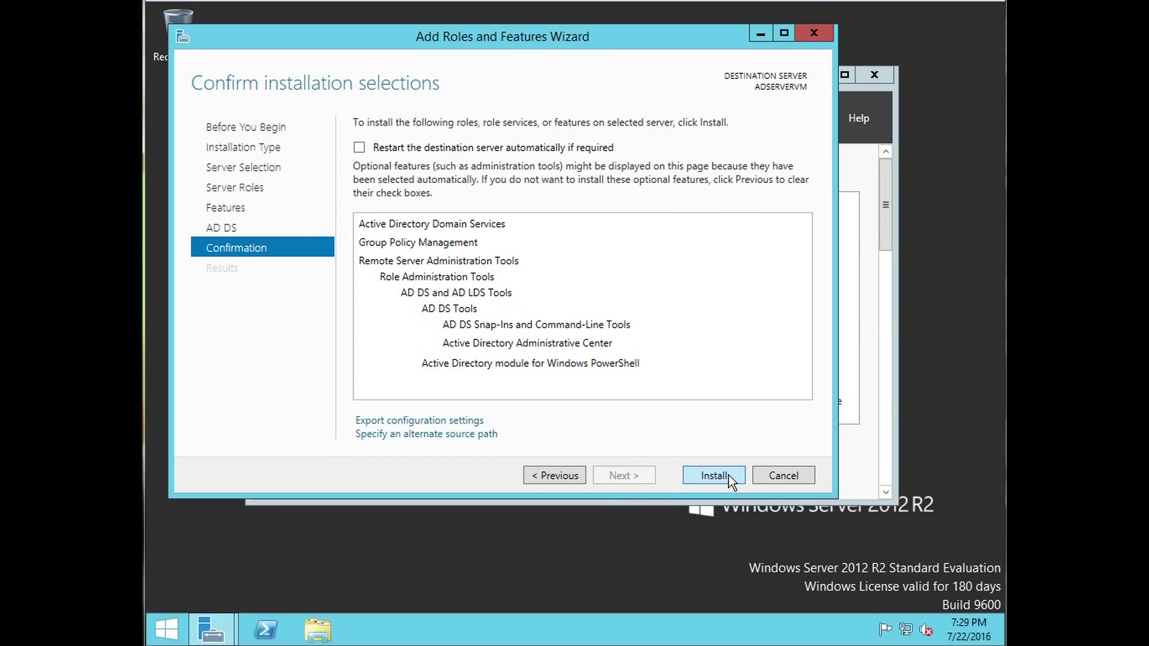
pyautogui.click(714, 475)
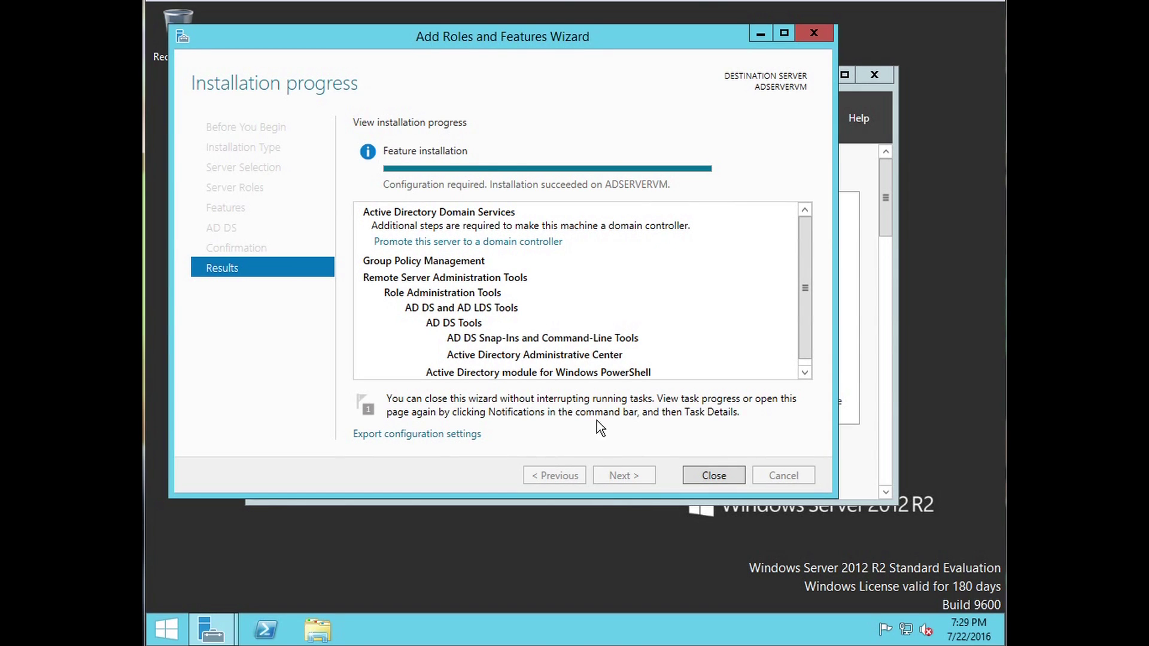
pyautogui.click(700, 479)
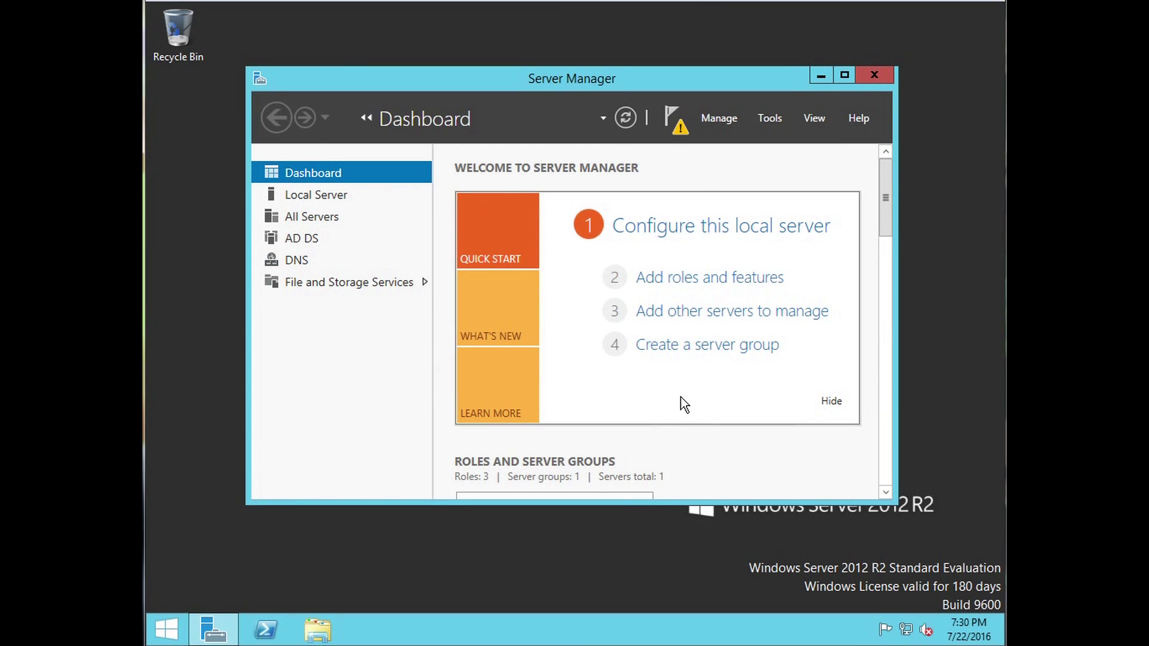
# Start promoting this server to a domain controller, adding a new forest with the root domain name mydomain.local
pyautogui.click(675, 124)
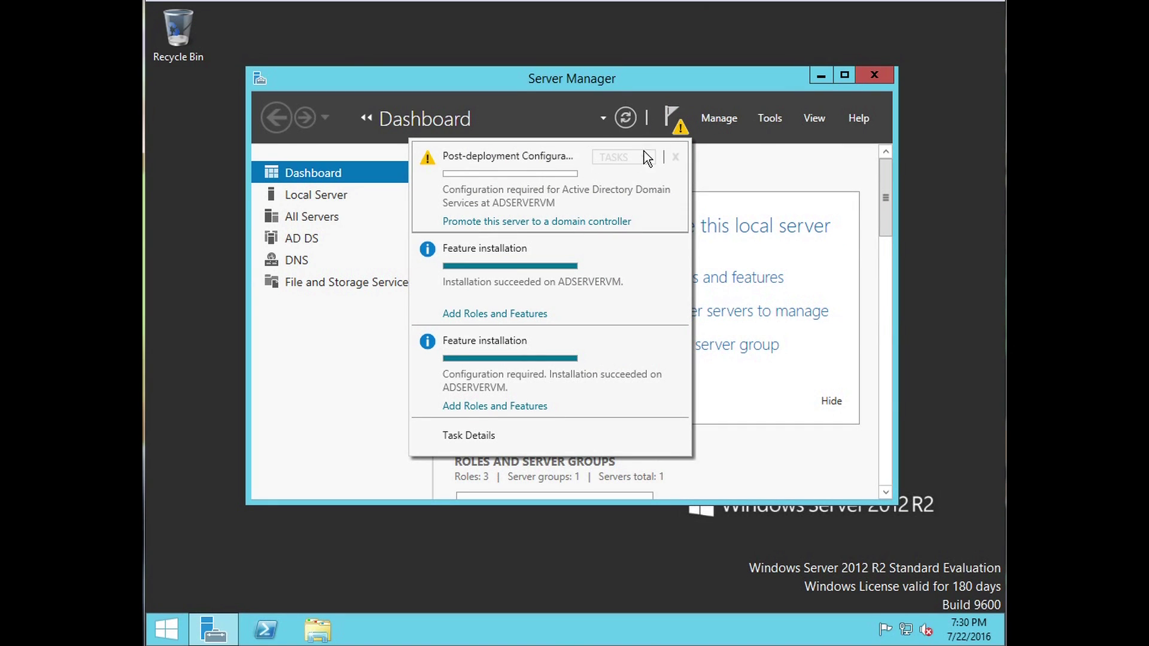
pyautogui.click(554, 222)
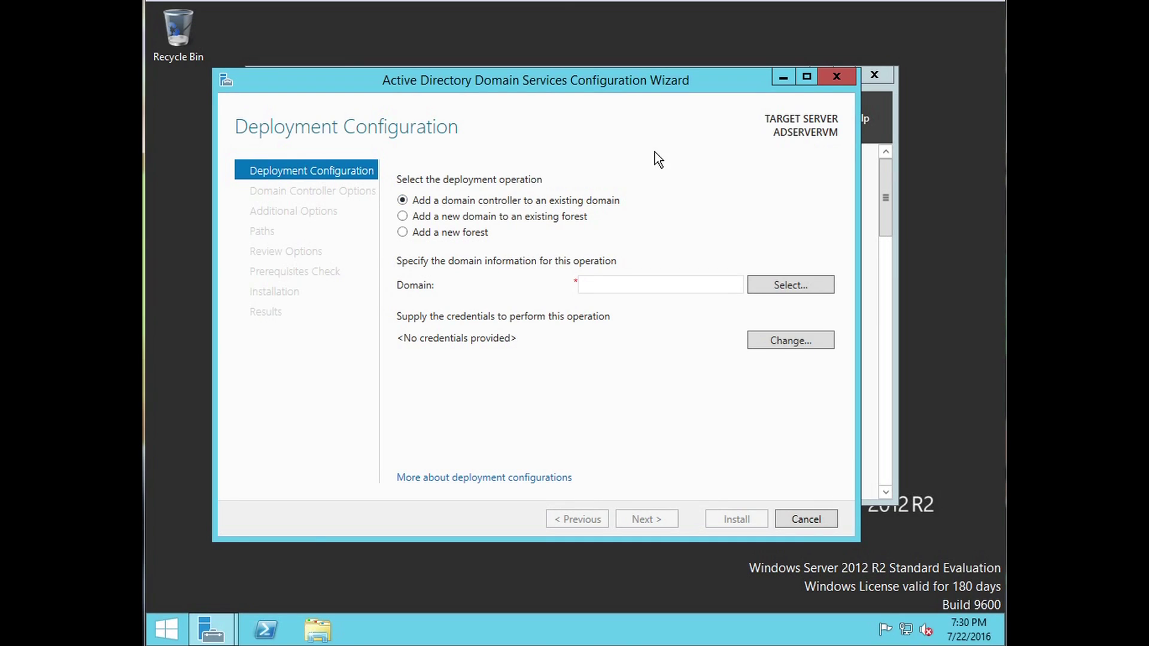
pyautogui.click(402, 232)
pyautogui.click(597, 284)
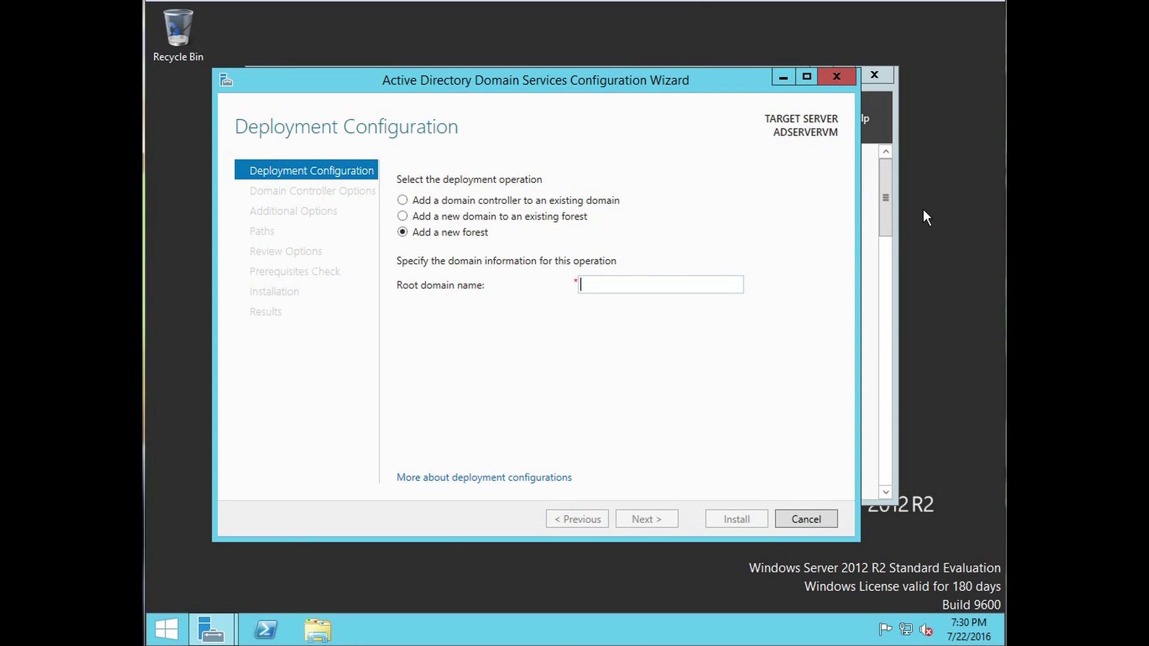
pyautogui.write('mydomain')
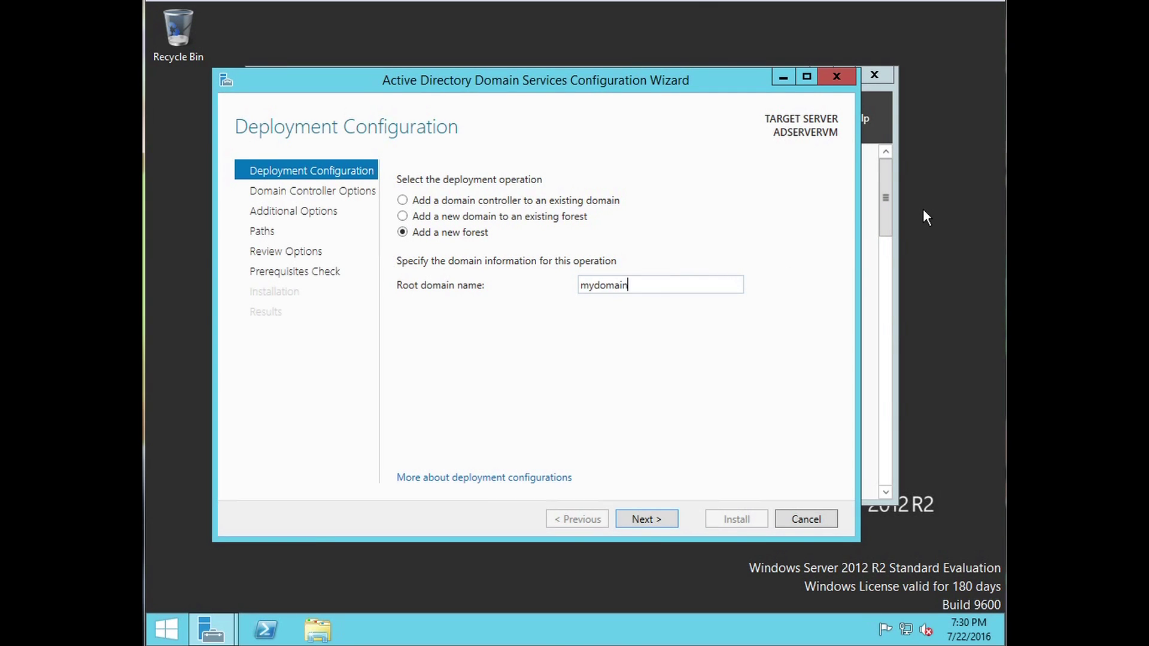
pyautogui.write('.local')
pyautogui.click(656, 519)
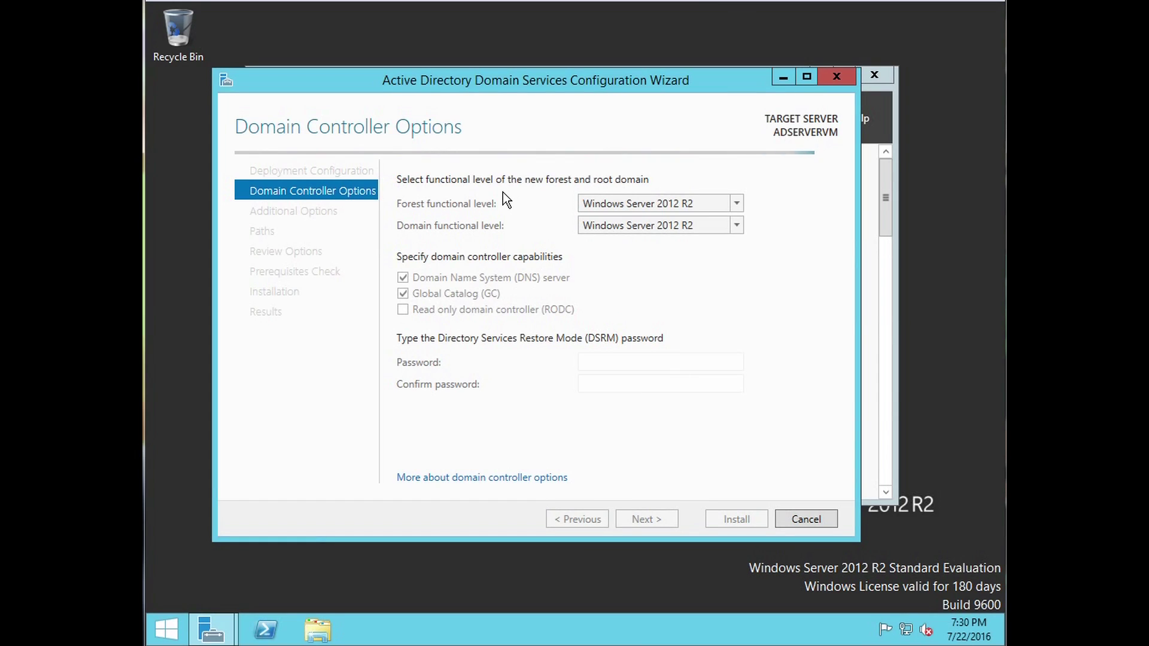
# Review the available forest functional levels and keep Windows Server 2012 R2
pyautogui.click(742, 205)
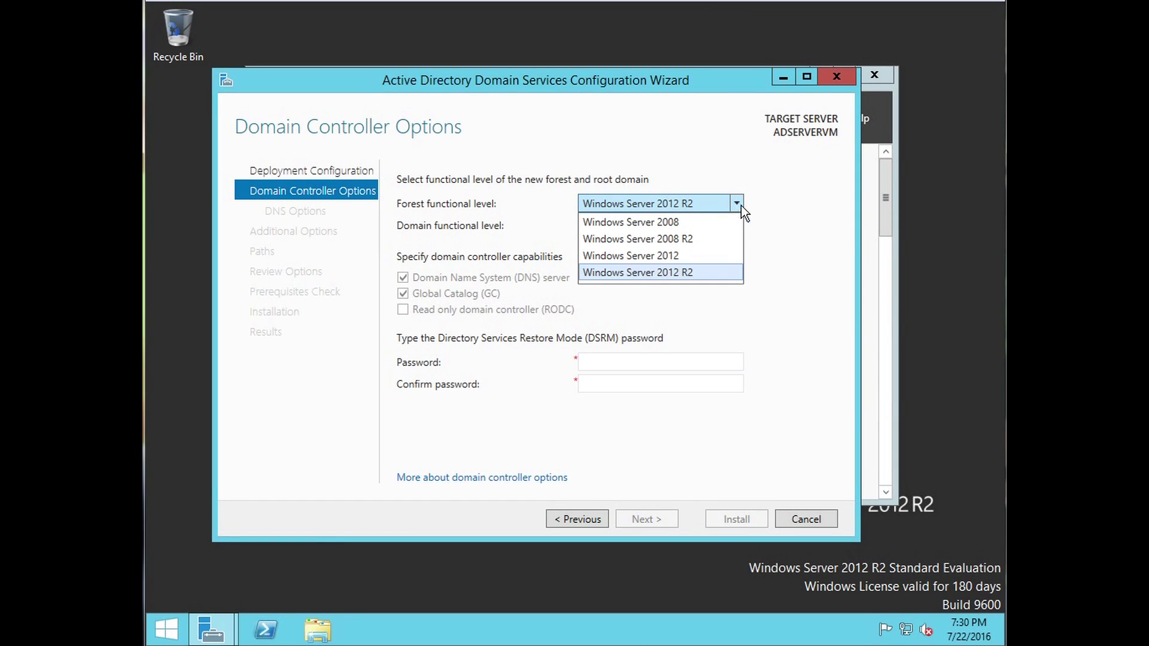
pyautogui.click(698, 273)
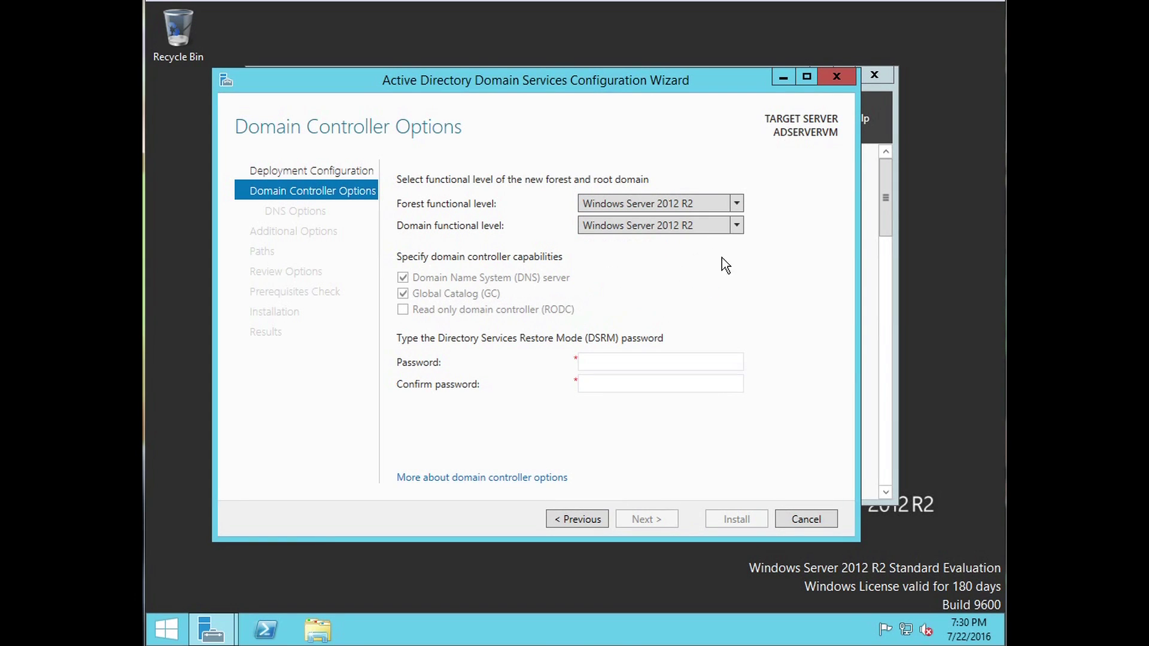
pyautogui.click(741, 207)
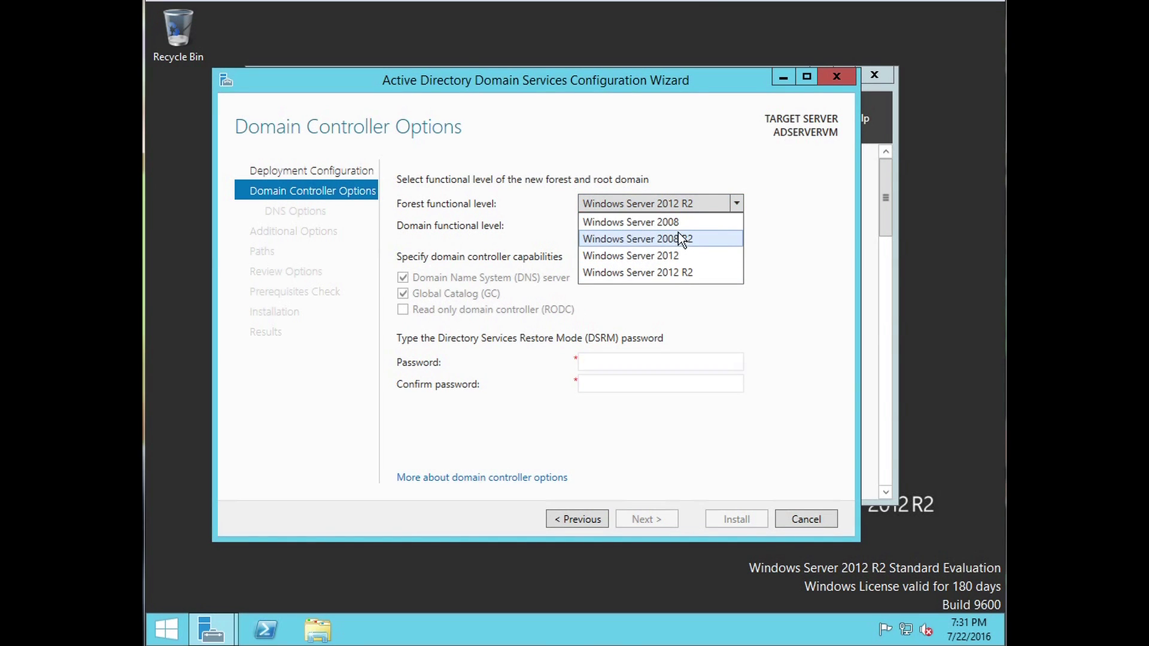
pyautogui.click(776, 217)
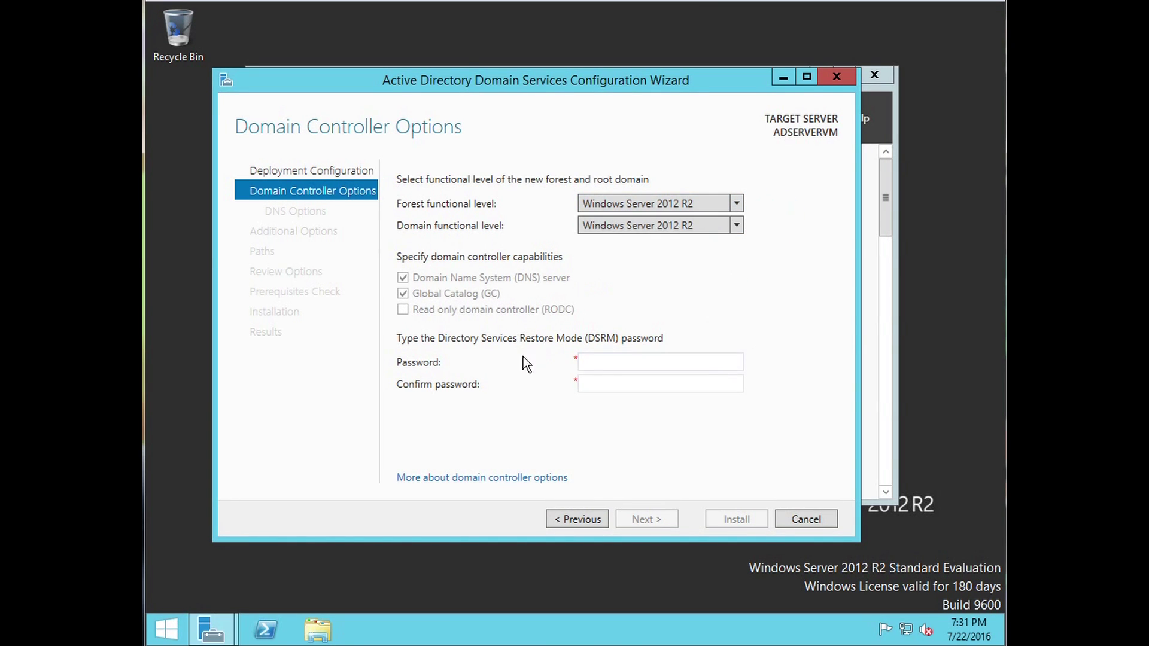
# Enter and confirm the Directory Services Restore Mode (DSRM) password, and continue to the DNS options
pyautogui.click(609, 363)
pyautogui.write('••••••••••')
pyautogui.press('Tab')
pyautogui.write('••••••••••')
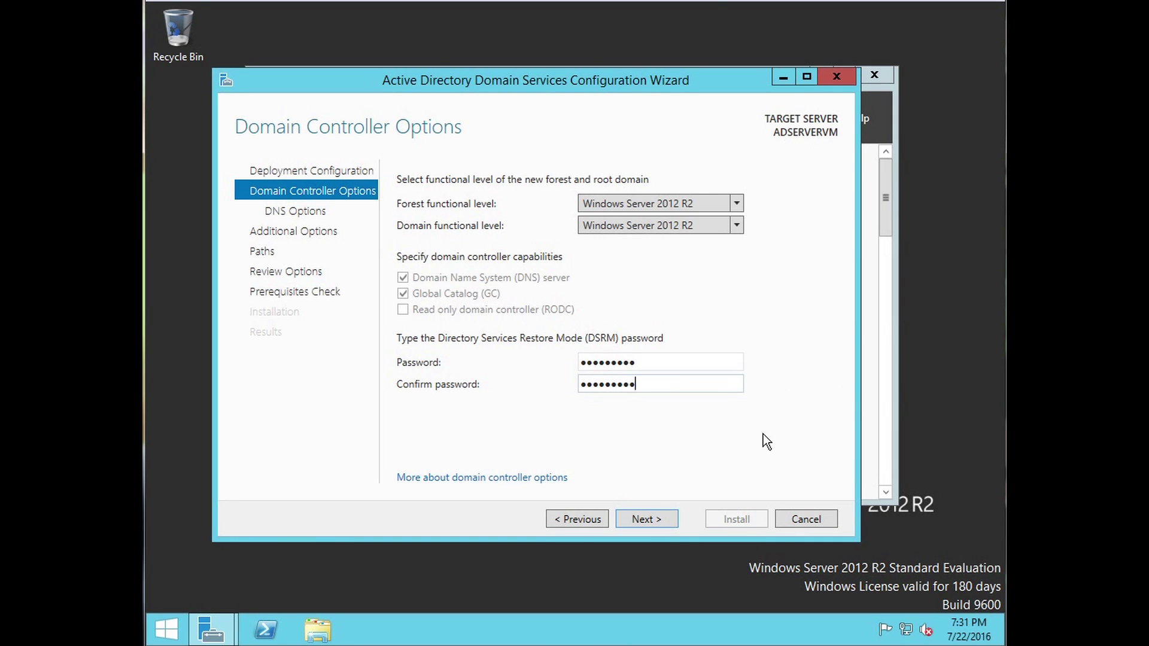
pyautogui.click(649, 518)
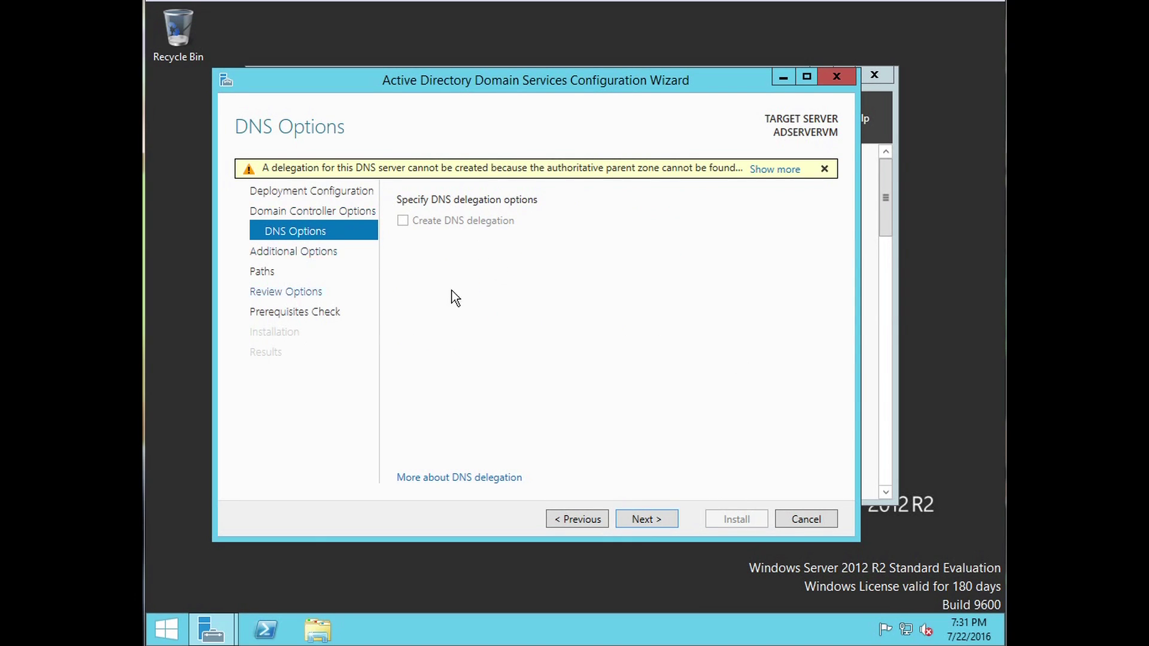
# Dismiss the DNS delegation warning and accept MYDOMAIN as the NetBIOS domain name
pyautogui.click(825, 170)
pyautogui.click(652, 519)
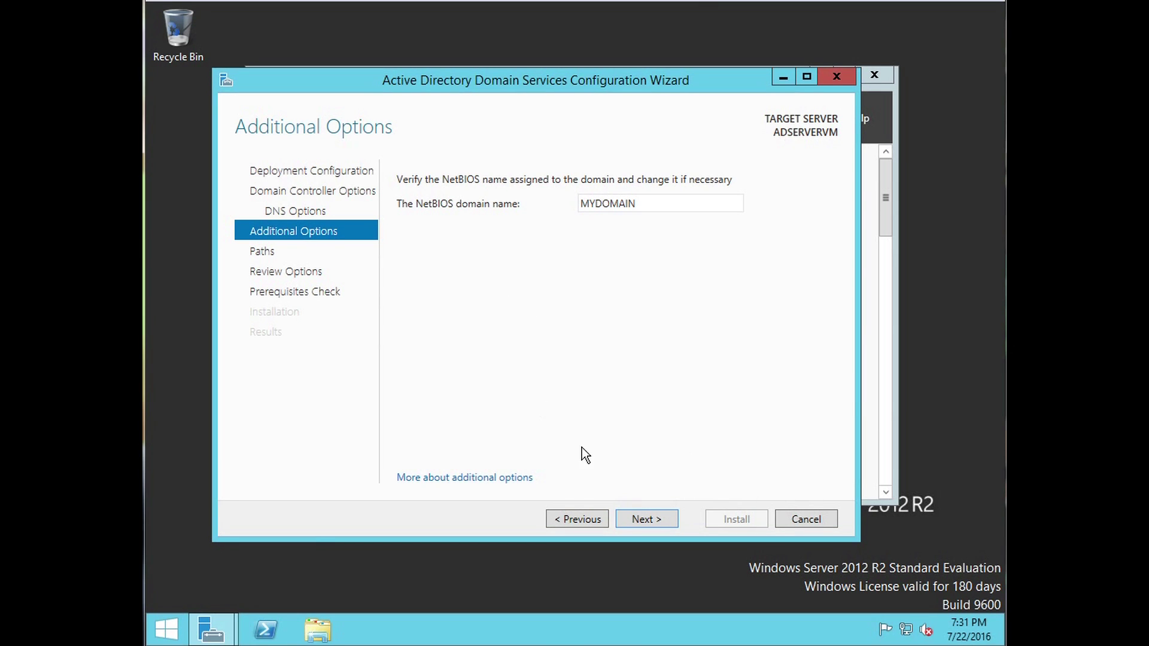
pyautogui.click(642, 519)
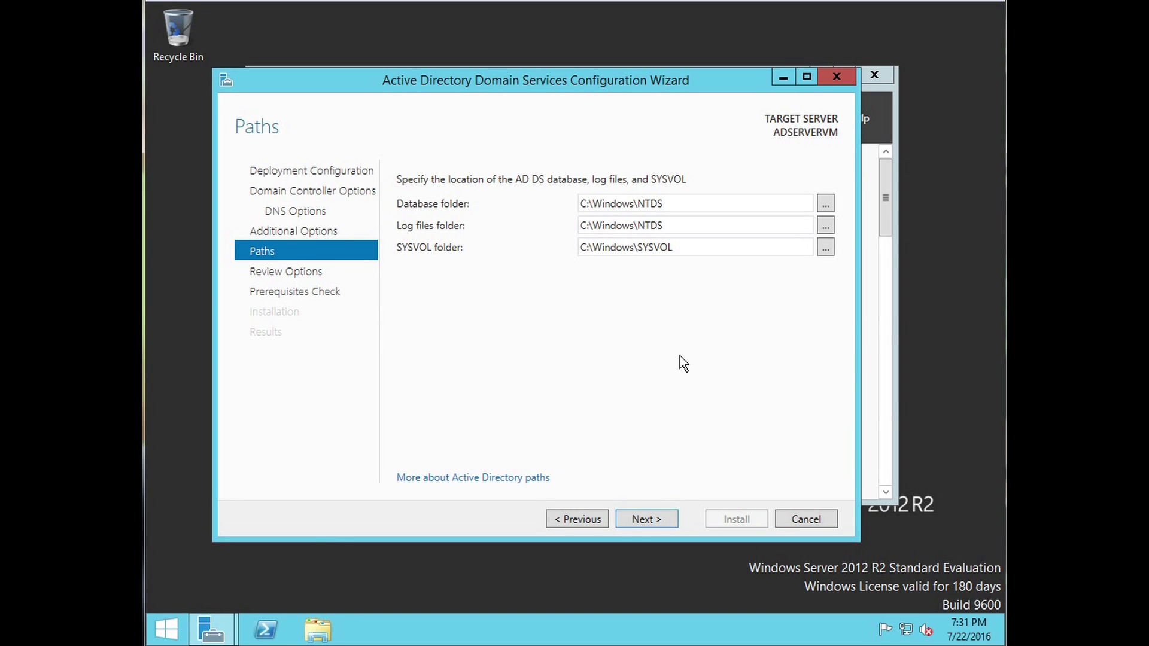
# Accept the default C:\Windows\NTDS database and log folders and the C:\Windows\SYSVOL folder
pyautogui.tripleClick(591, 229)
pyautogui.click(604, 362)
pyautogui.click(642, 519)
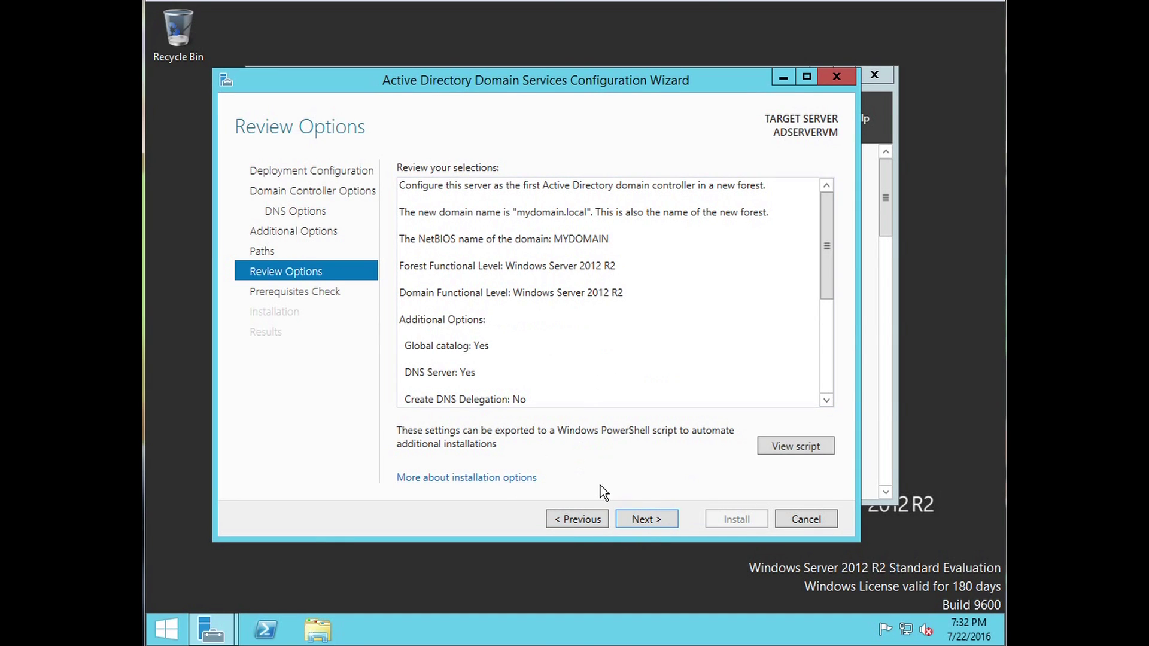
# View the Windows PowerShell script for the AD DS deployment in Notepad and close it
pyautogui.click(792, 448)
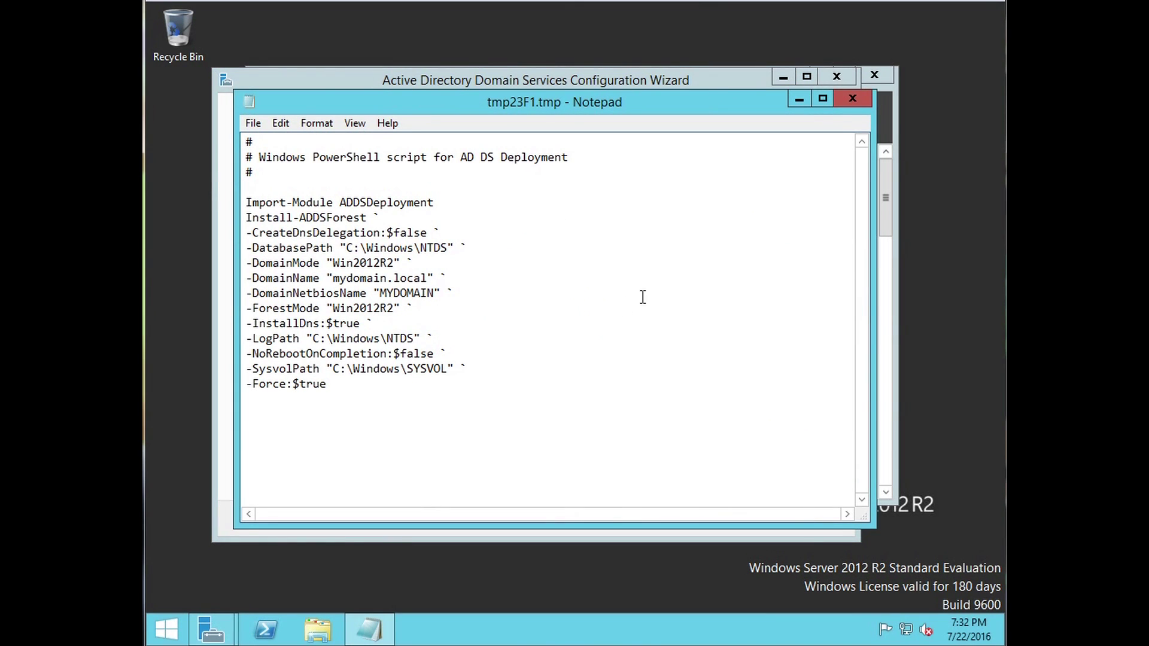
pyautogui.click(854, 99)
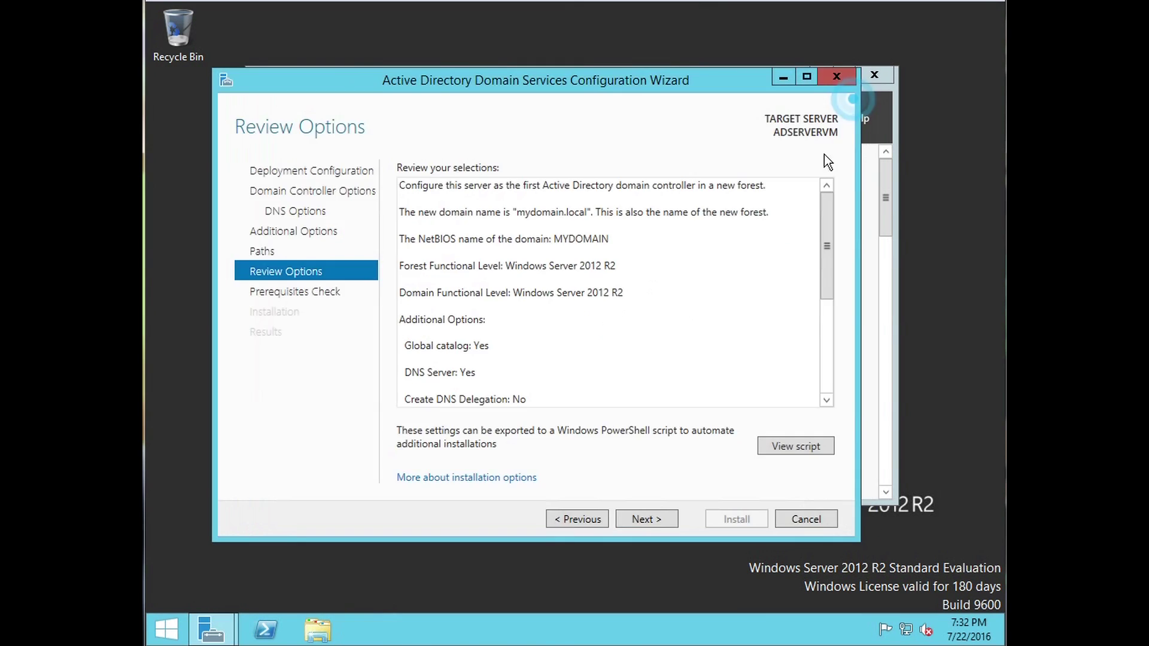
# Run the prerequisites check, review its results, and install Active Directory Domain Services to promote the server to domain controller
pyautogui.click(670, 523)
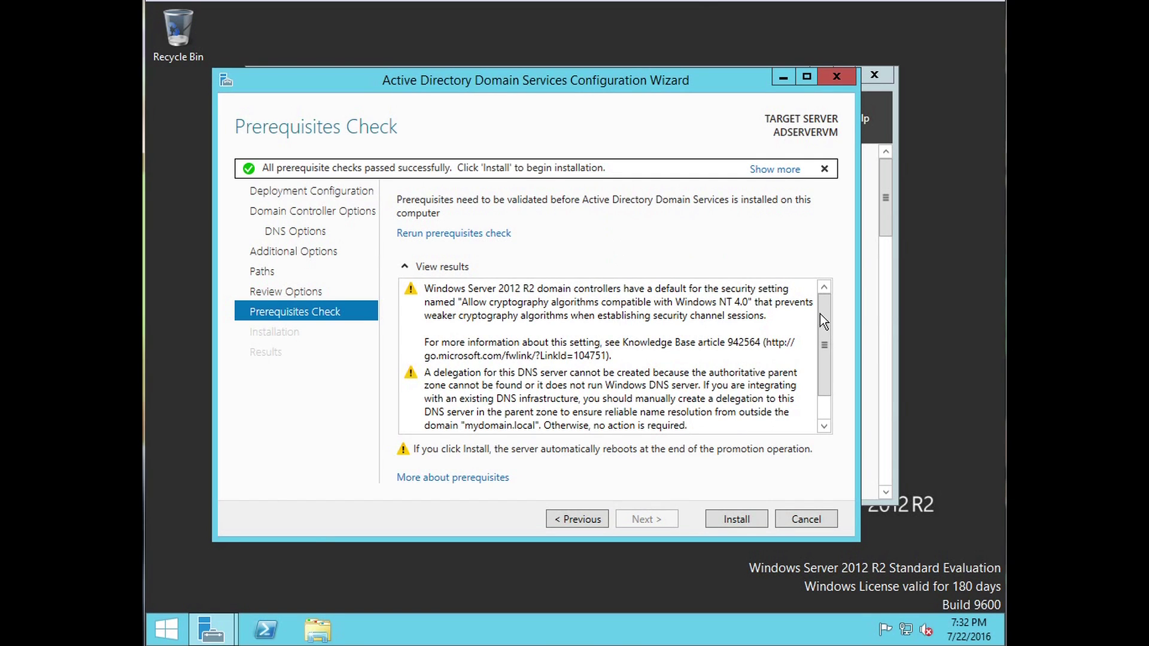
pyautogui.moveTo(817, 319); pyautogui.dragTo(822, 408)
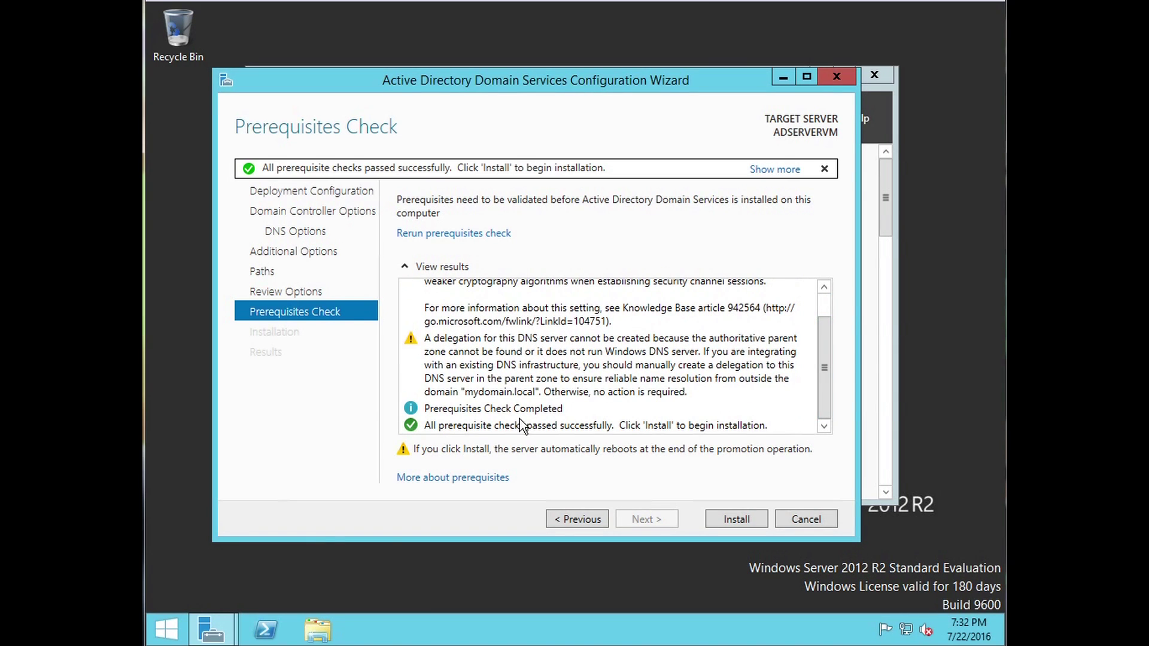
pyautogui.click(747, 522)
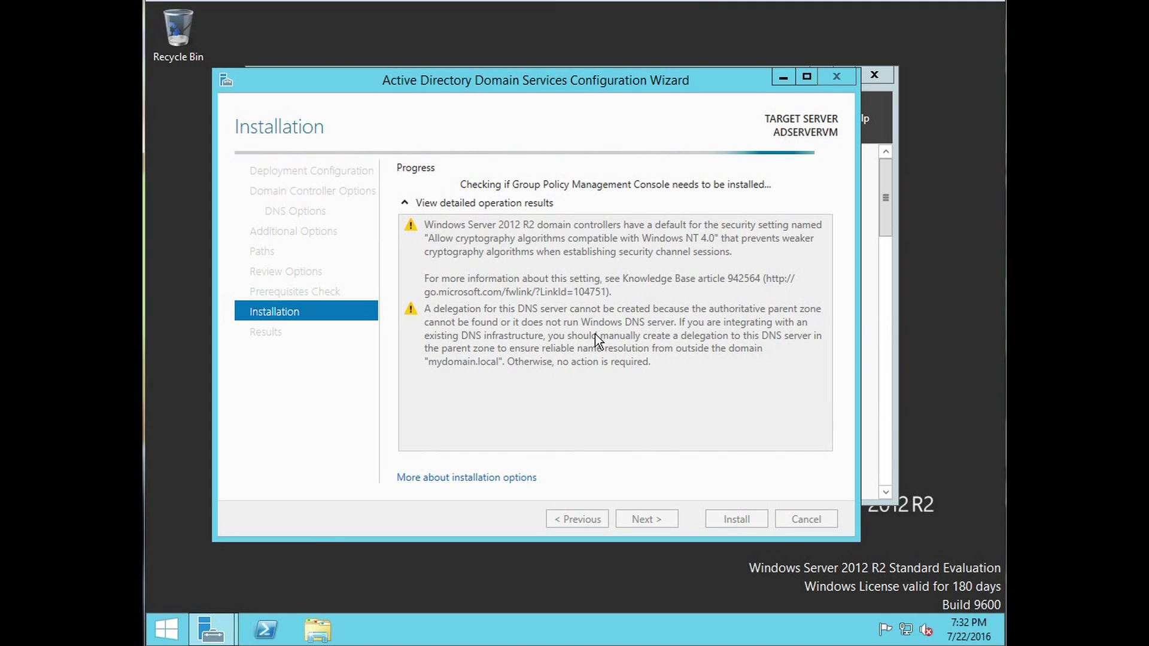
pyautogui.moveTo(574, 76); pyautogui.dragTo(612, 69)
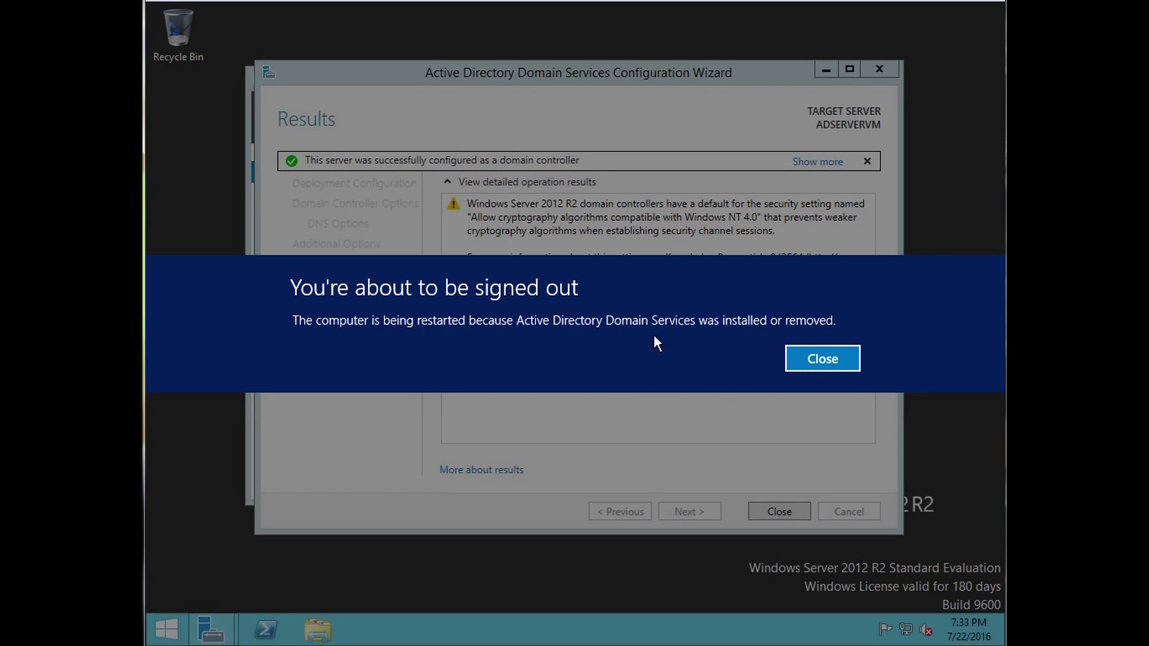
# Dismiss the sign-out notice and close the finished configuration wizard and Server Manager for the server restart
pyautogui.click(822, 367)
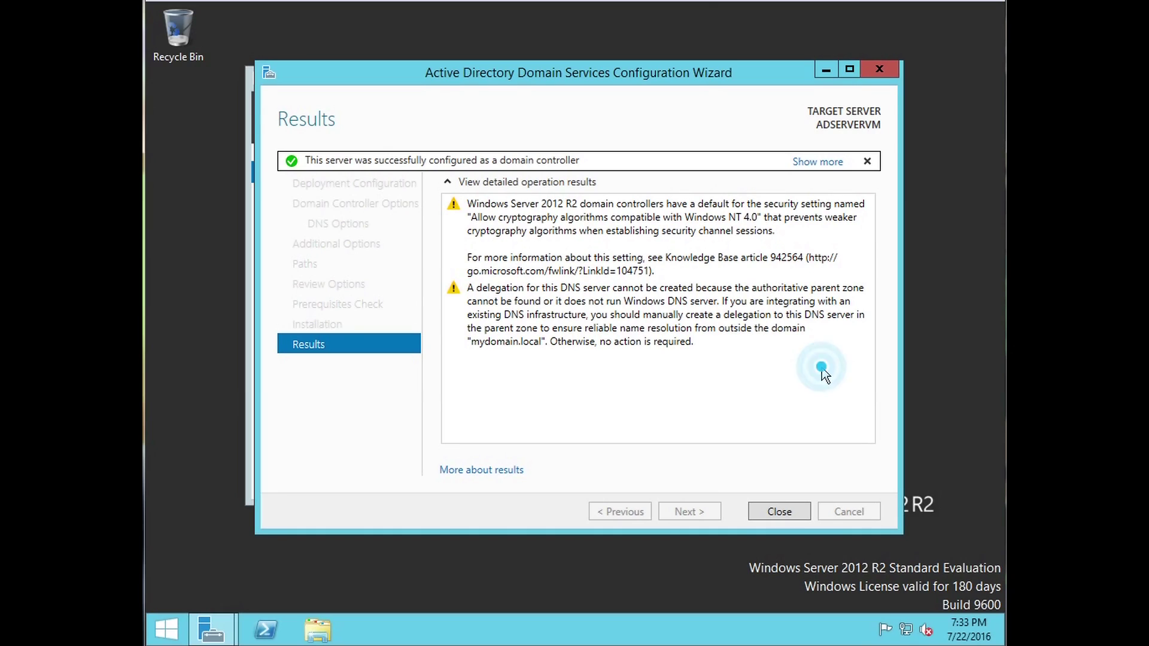
pyautogui.click(779, 513)
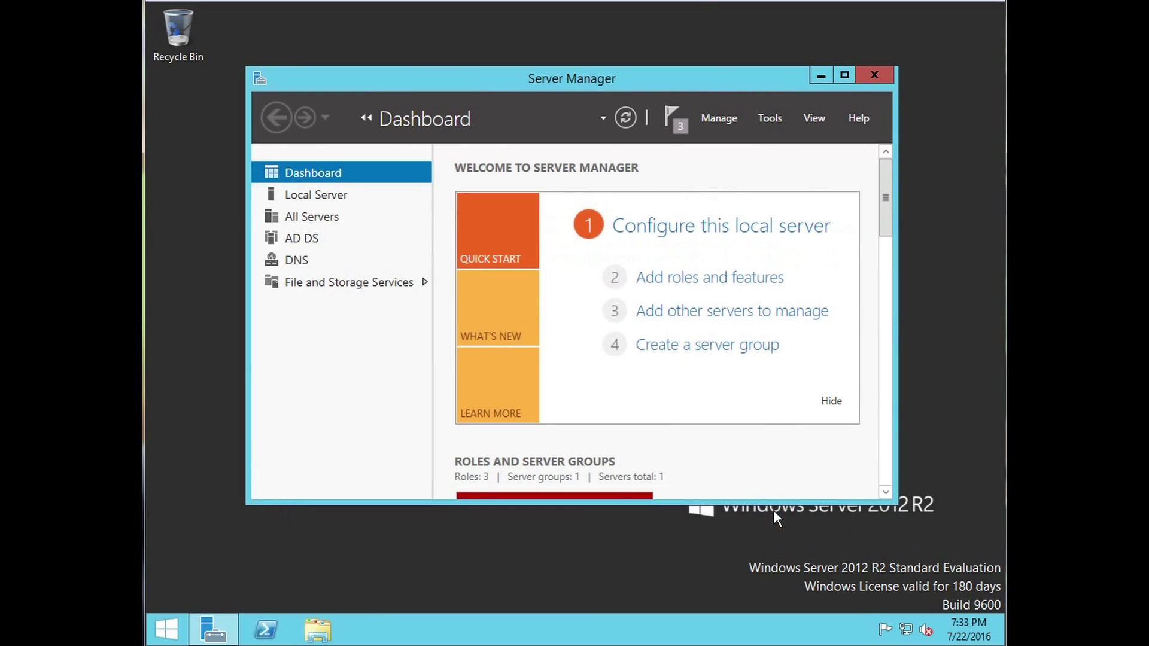
pyautogui.click(869, 76)
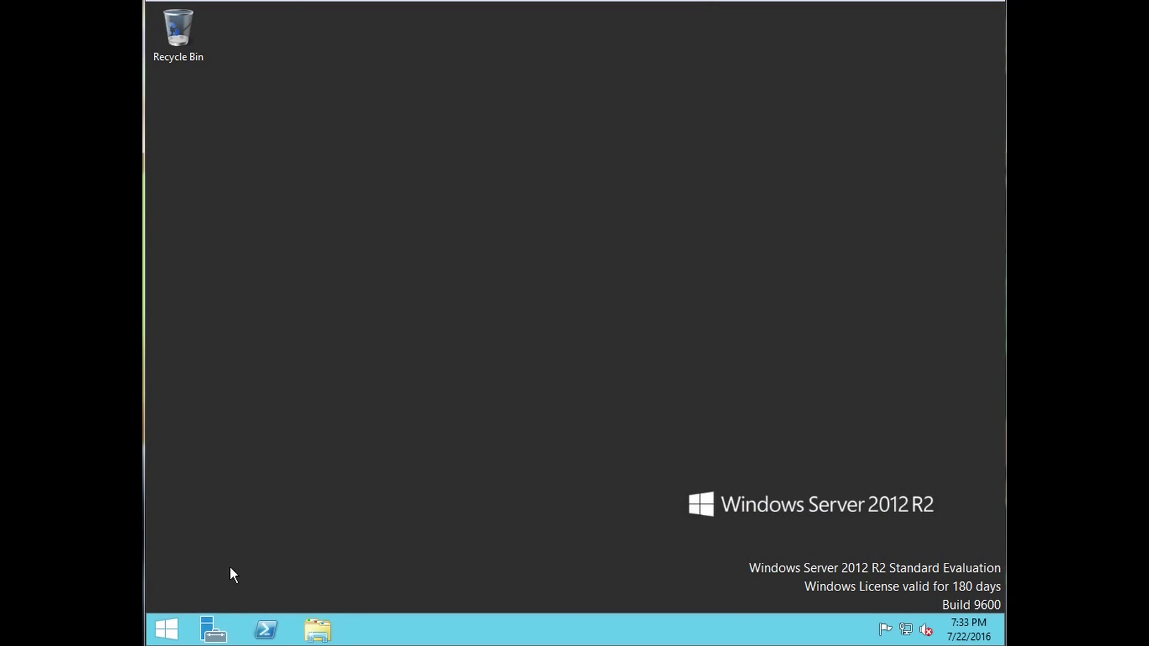
pyautogui.rightClick(172, 626)
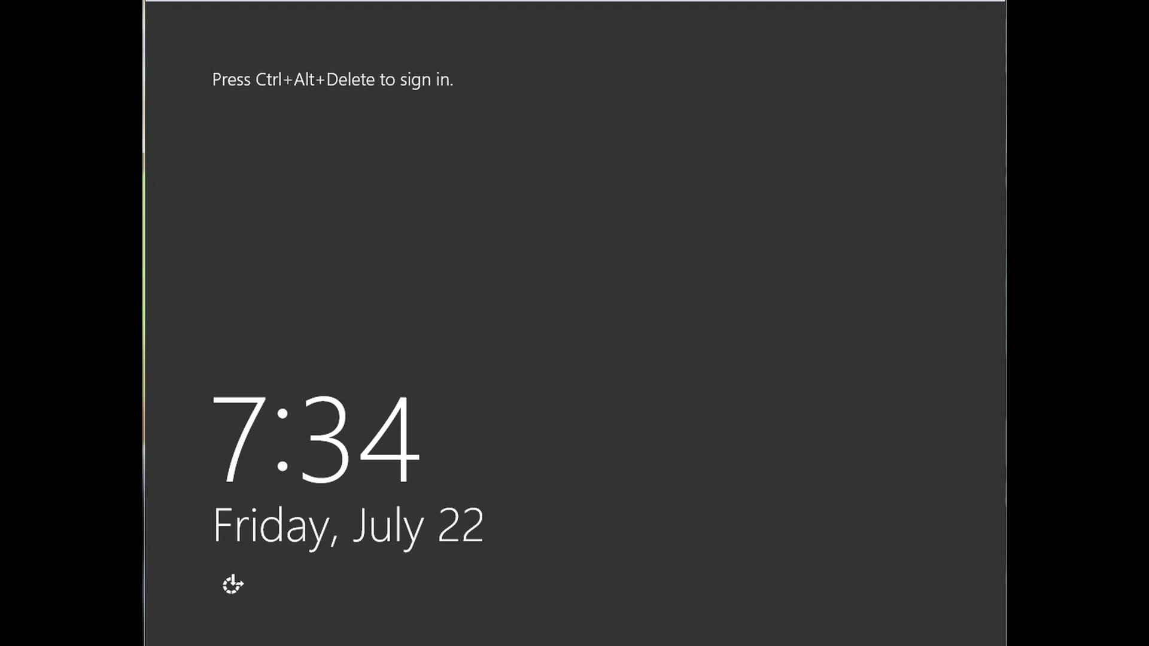
# Sign in to the restarted server as MYDOMAIN\Administrator with the account password
pyautogui.hotkey('ctrl', 'alt', 'Delete')
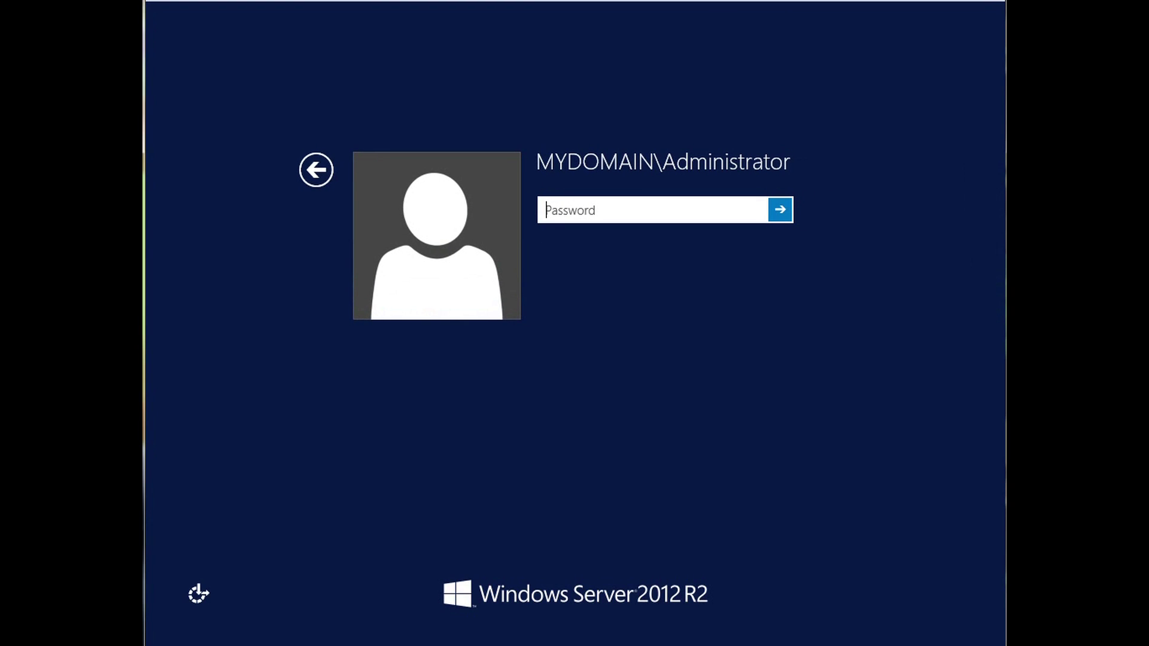
pyautogui.write('*********')
pyautogui.press('Return')
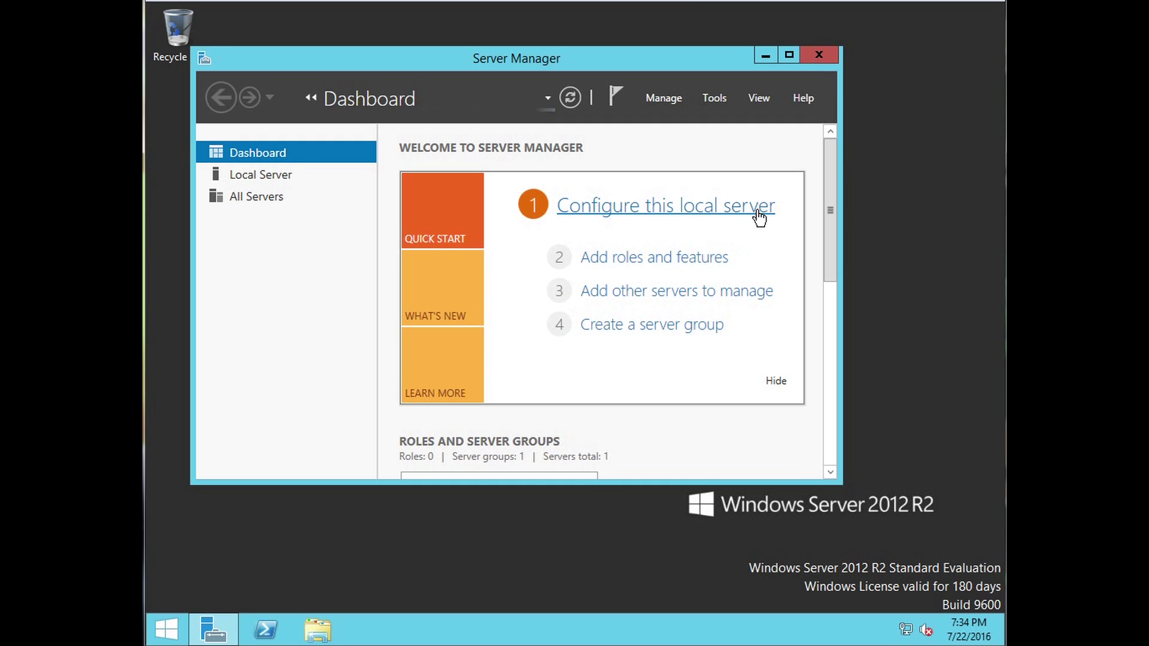
# Open Active Directory Users and Computers from Server Manager and reposition its window
pyautogui.click(713, 99)
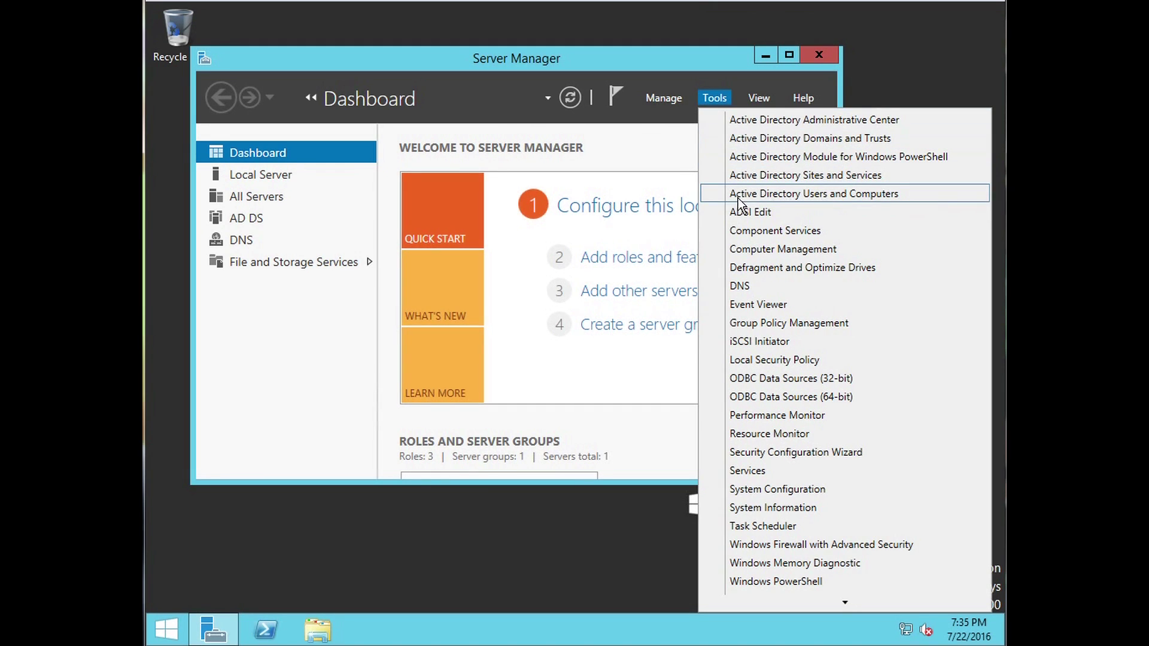
pyautogui.click(715, 95)
pyautogui.click(715, 97)
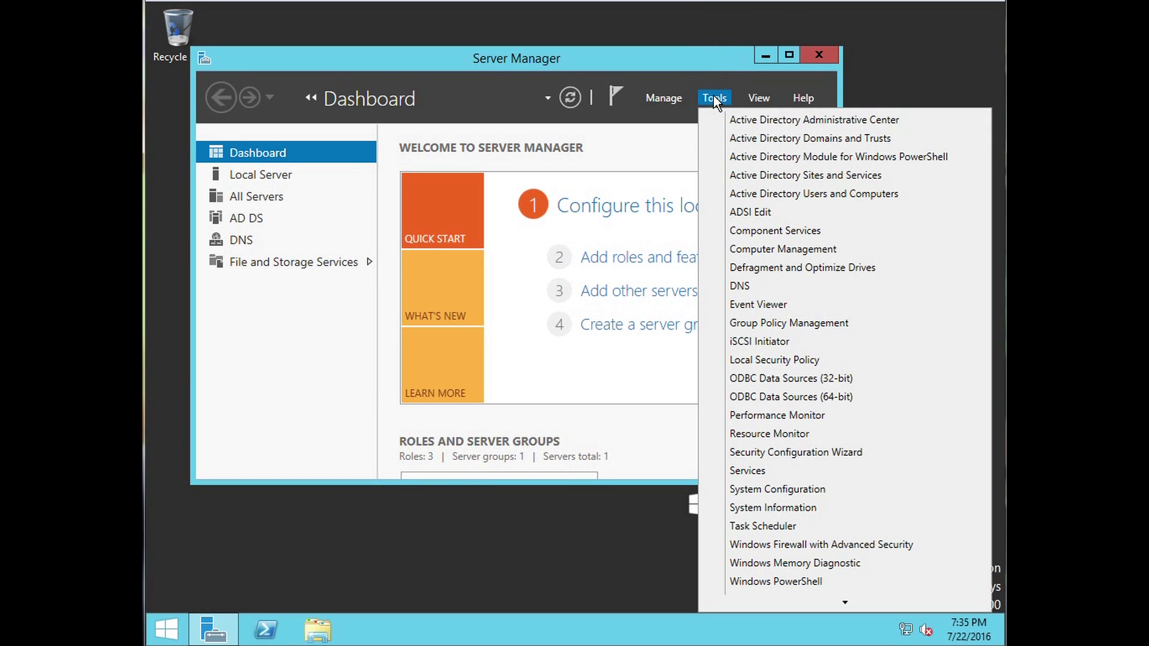
pyautogui.click(802, 195)
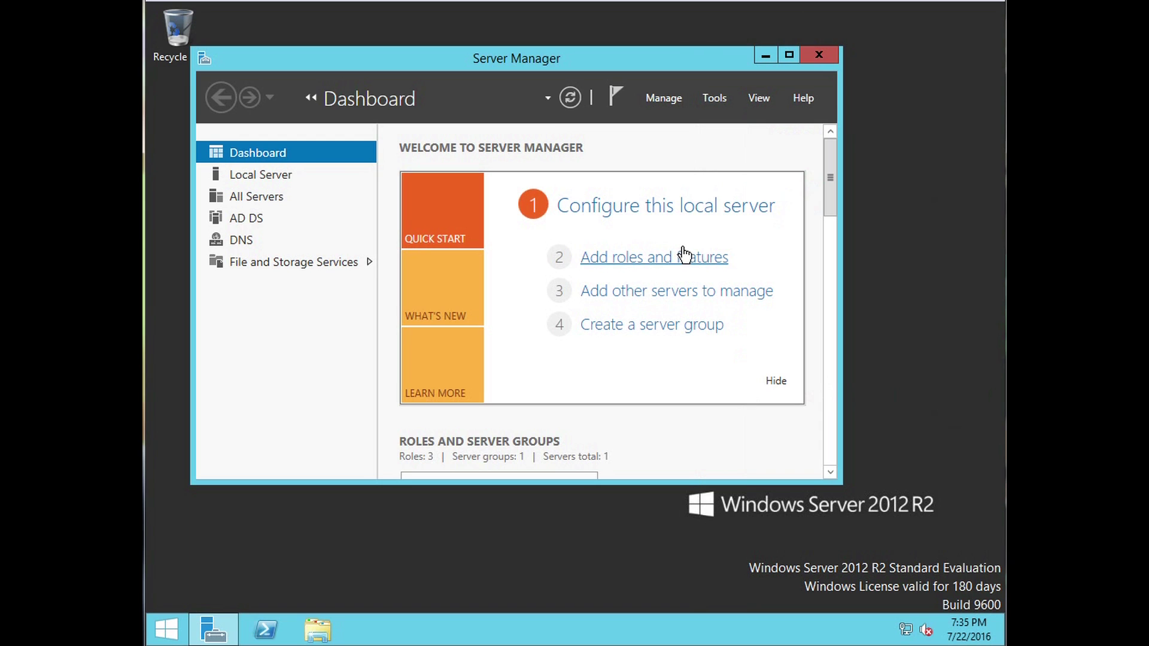
pyautogui.moveTo(492, 88); pyautogui.dragTo(524, 100)
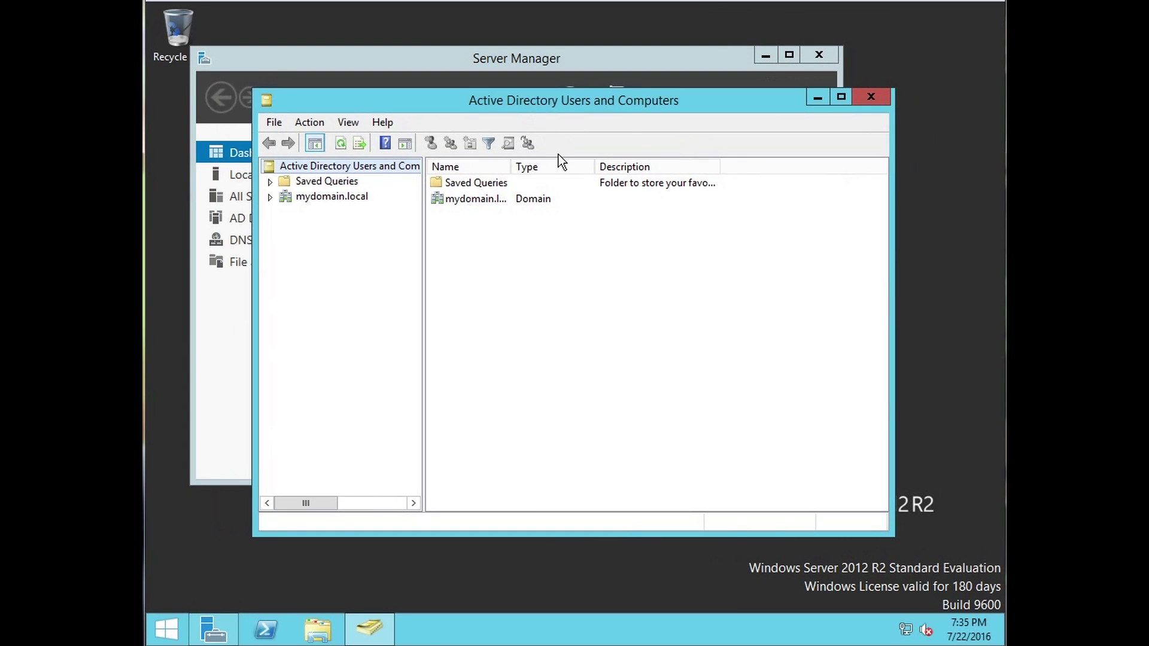
# Expand the mydomain.local domain and show the contents of its Users container
pyautogui.click(271, 197)
pyautogui.click(335, 200)
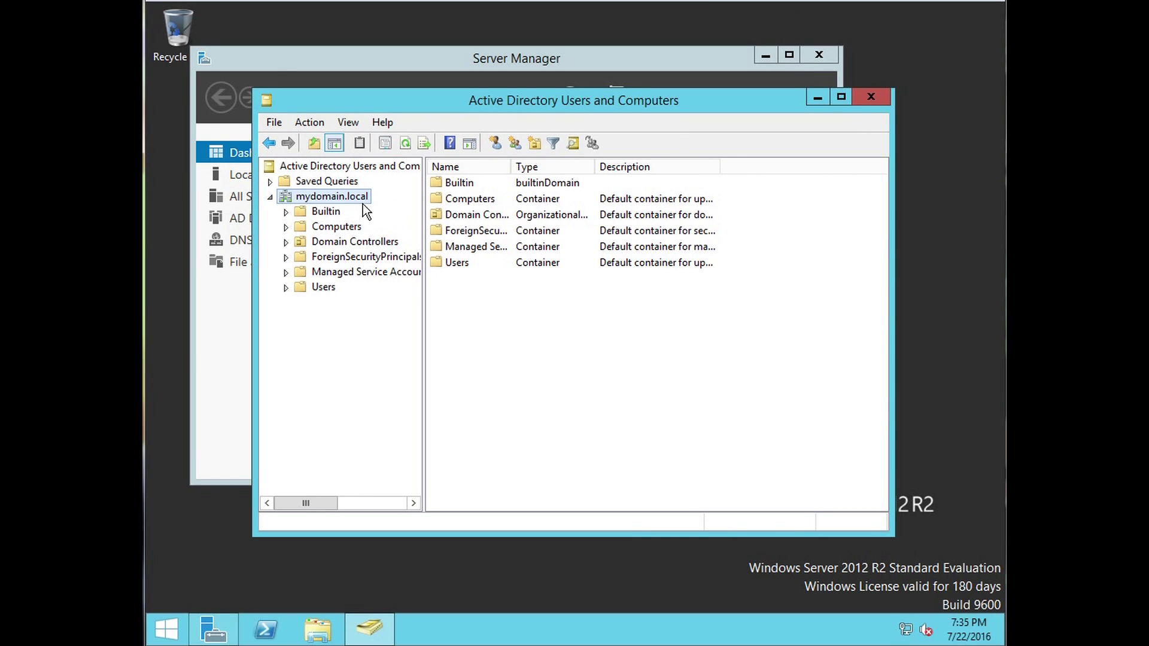
pyautogui.click(474, 263)
pyautogui.doubleClick(474, 261)
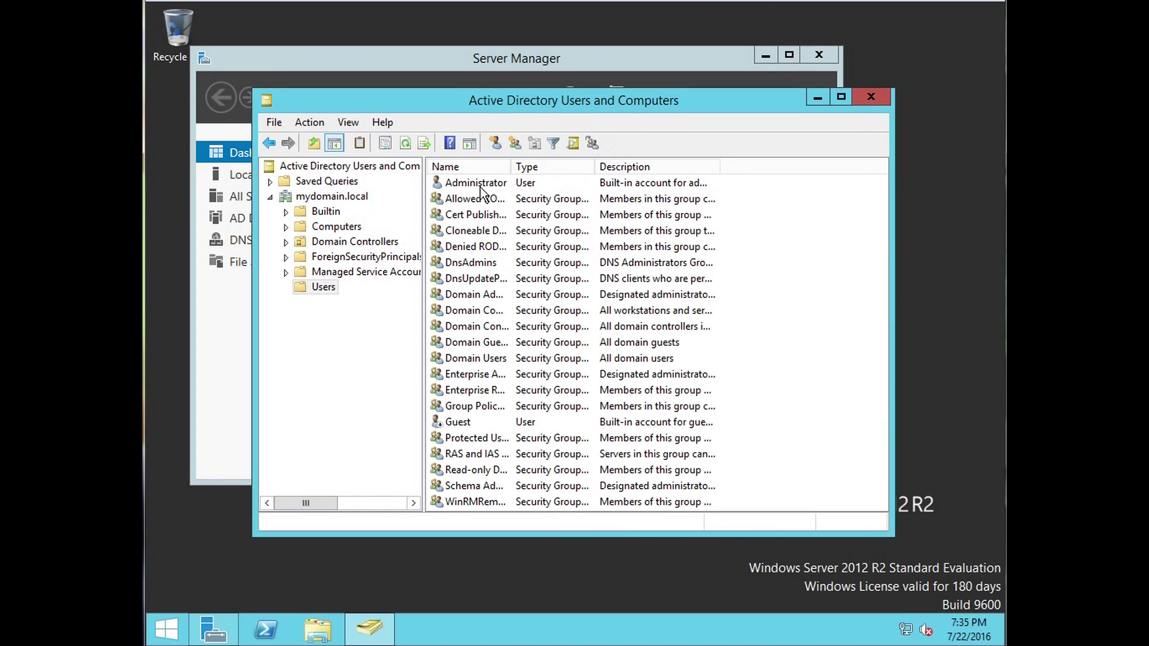
# Widen the Description column of the Users list and examine the commands available for the Administrator account
pyautogui.click(481, 184)
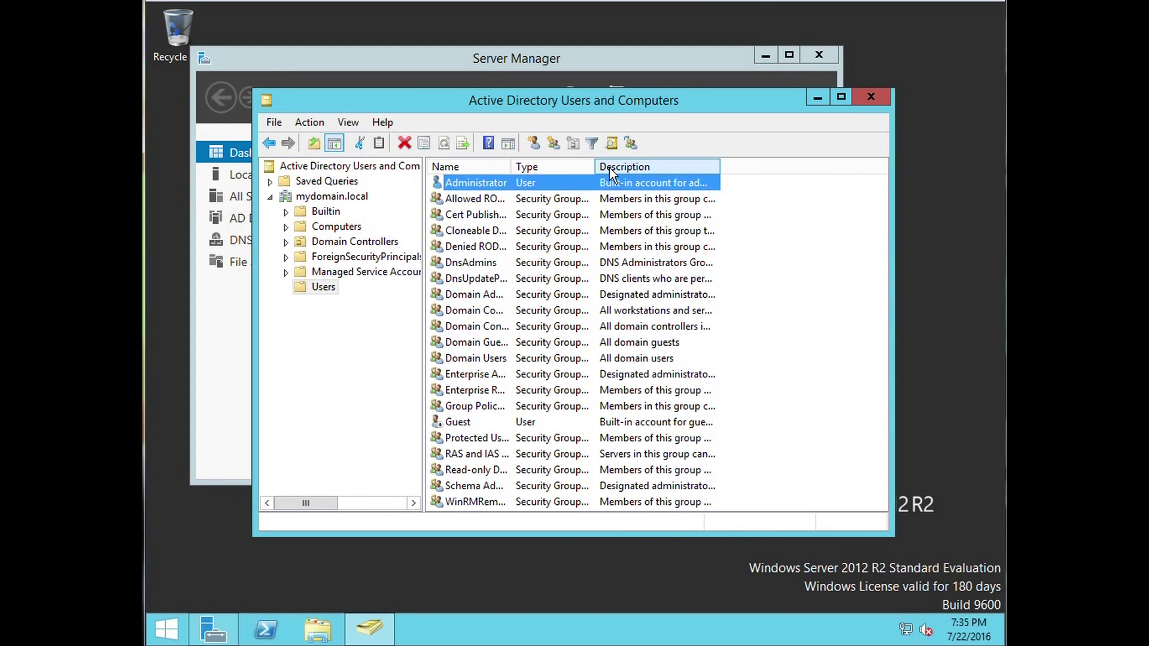
pyautogui.click(721, 166)
pyautogui.moveTo(720, 167); pyautogui.dragTo(803, 168)
pyautogui.rightClick(478, 186)
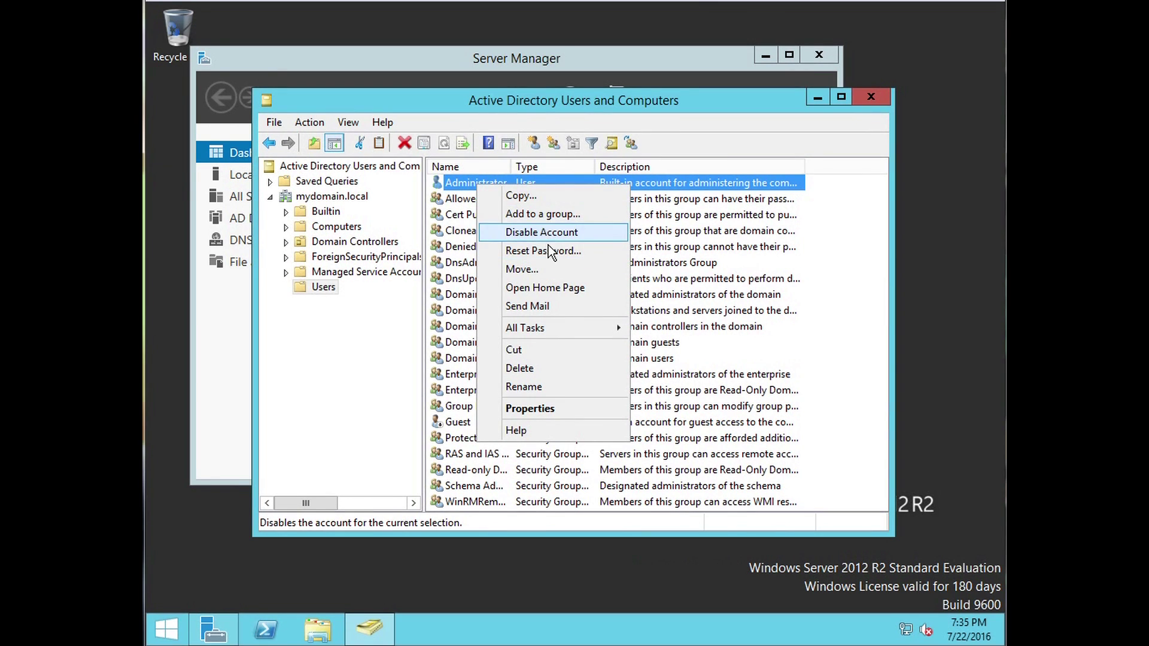
pyautogui.click(470, 184)
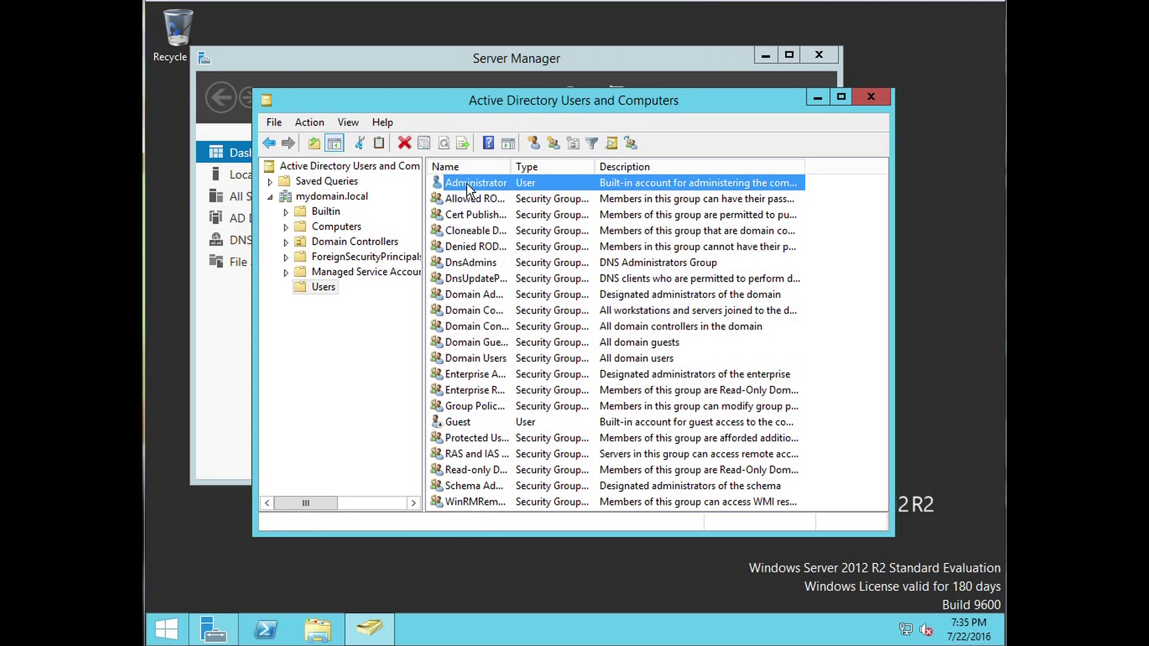
pyautogui.click(369, 304)
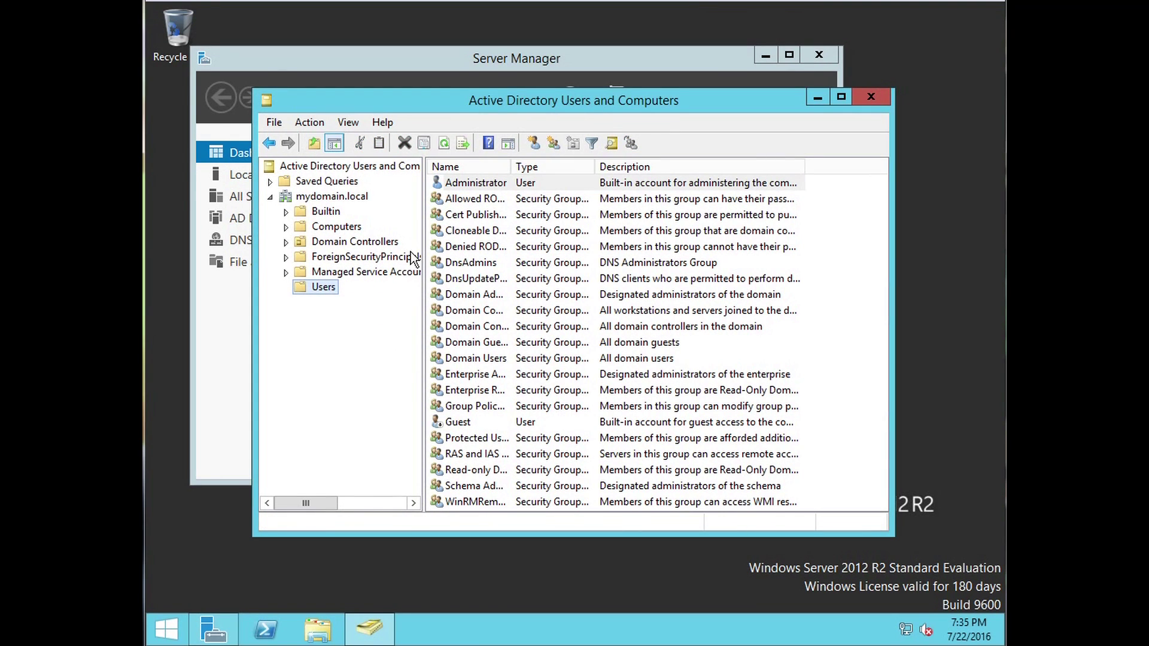
# Close Active Directory Users and Computers and Server Manager to return to the desktop
pyautogui.click(864, 99)
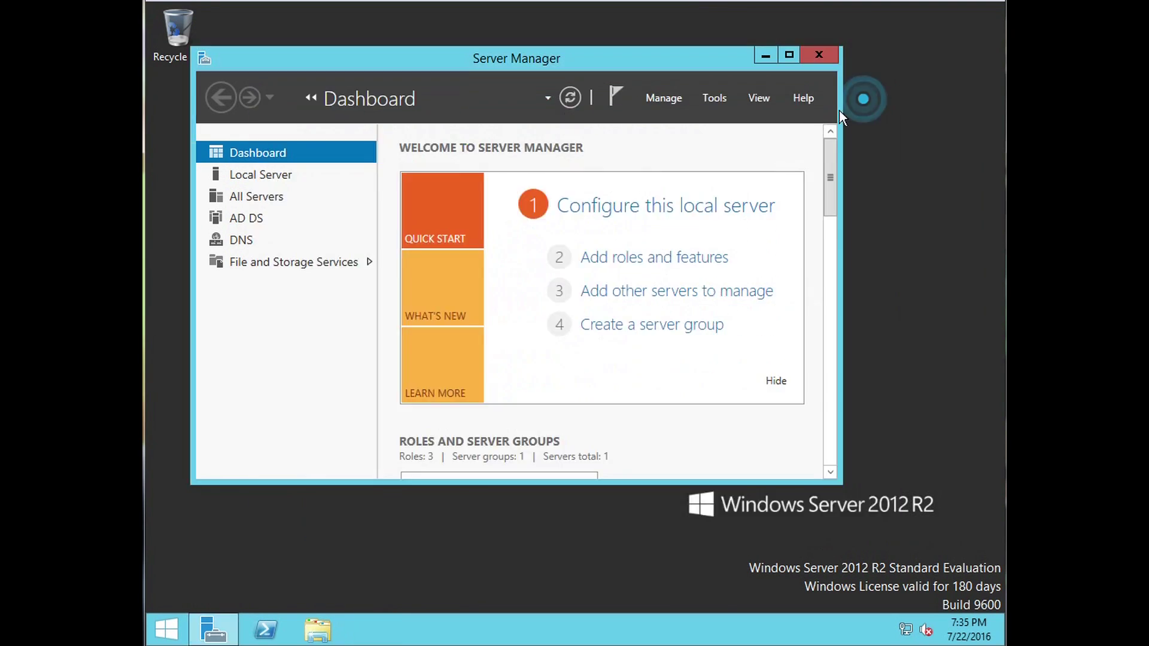
pyautogui.moveTo(587, 63); pyautogui.dragTo(660, 81)
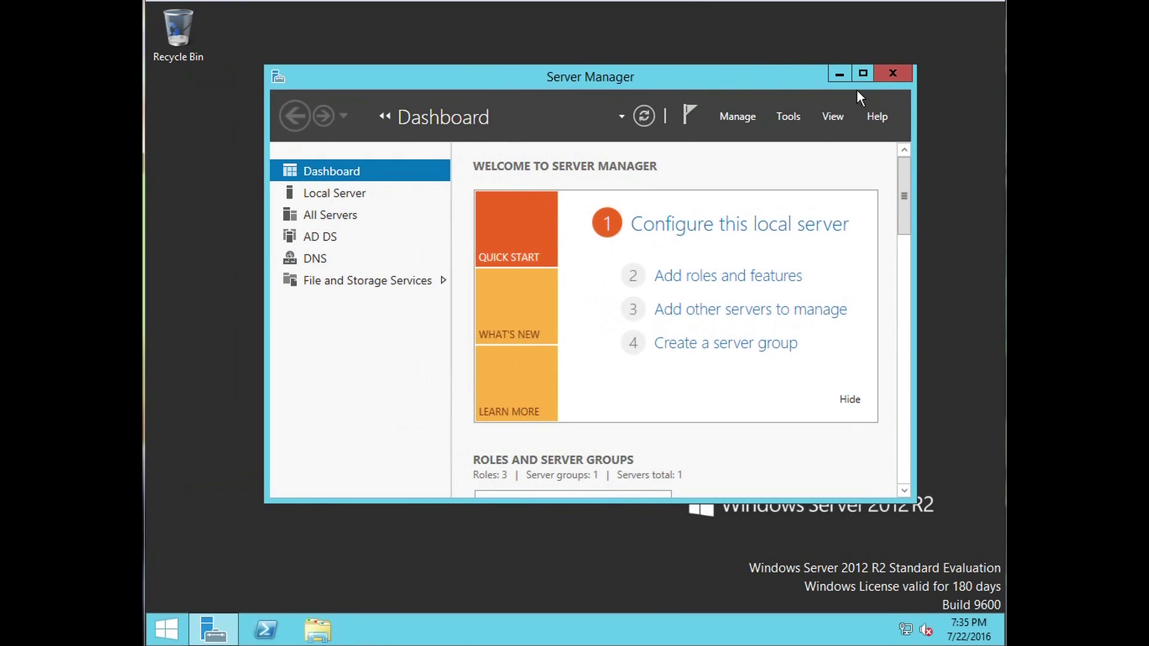
pyautogui.click(889, 74)
pyautogui.moveTo(619, 440); pyautogui.dragTo(993, 605)
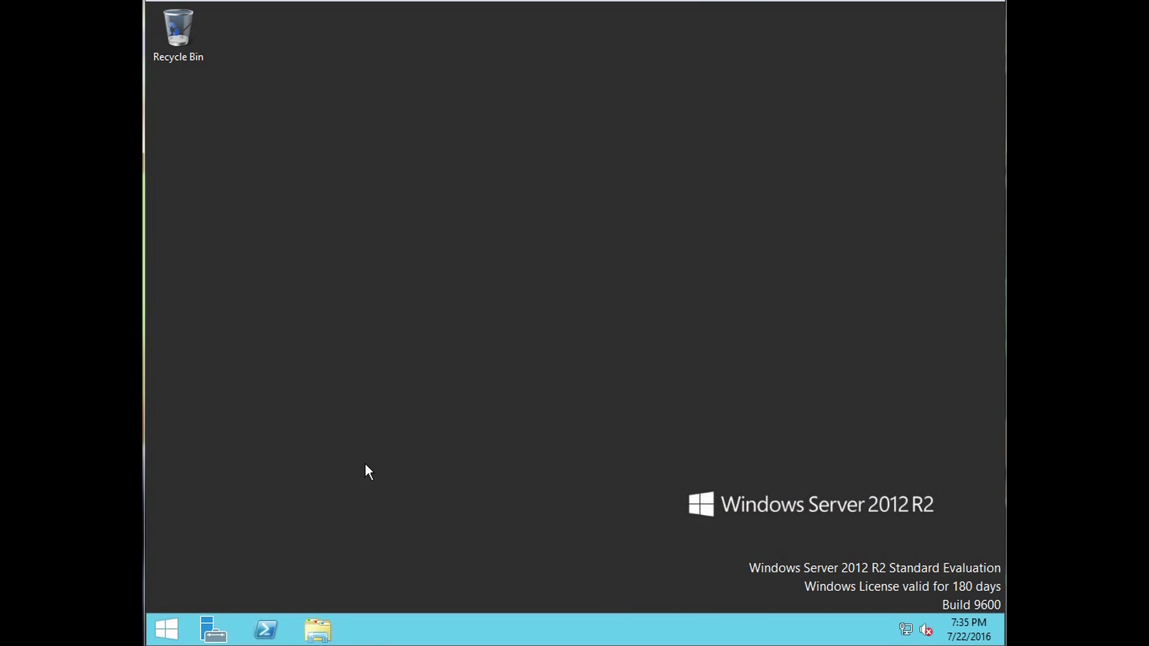
# Check the computer name and domain membership in the System information window, and close it
pyautogui.rightClick(164, 626)
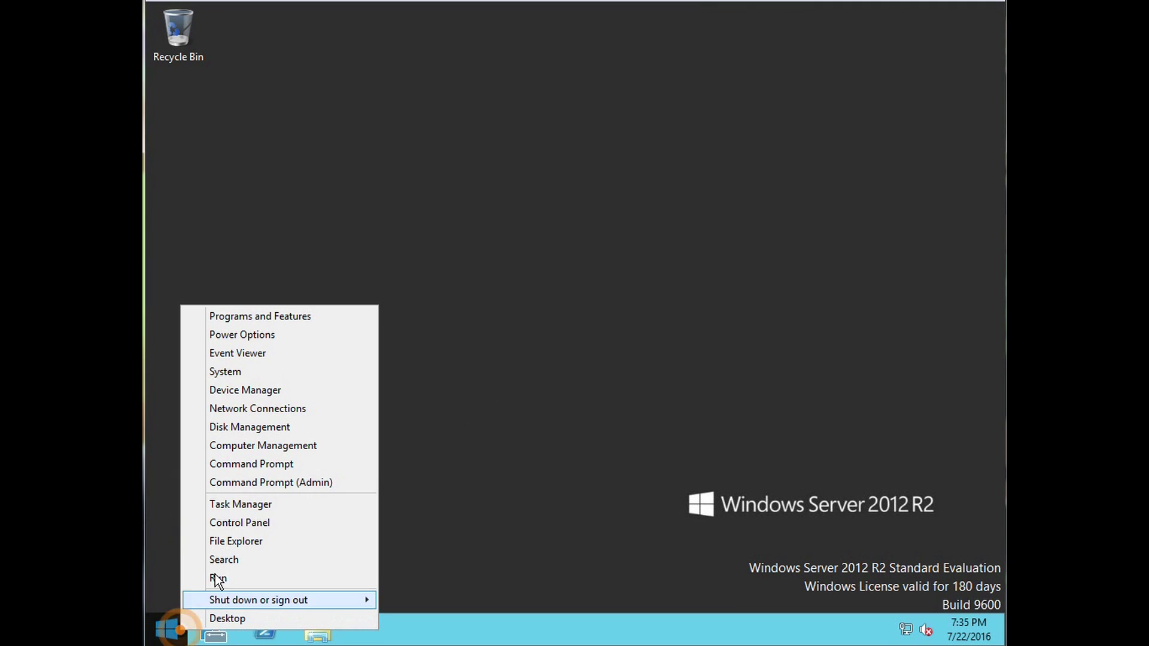
pyautogui.click(278, 368)
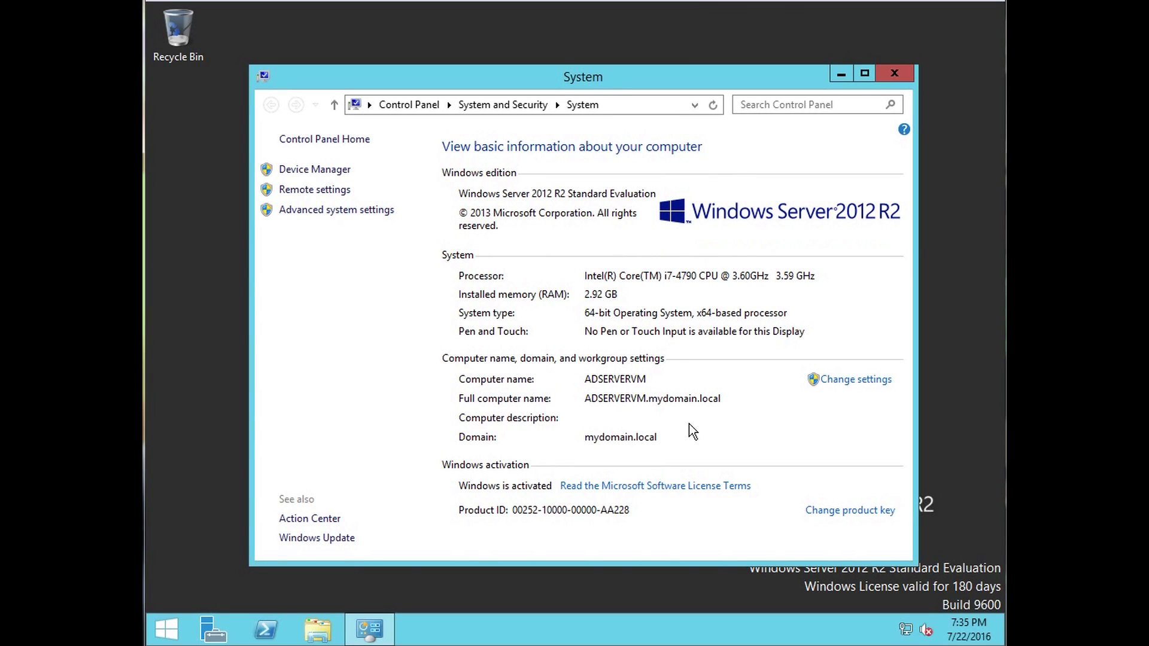
pyautogui.click(890, 74)
pyautogui.moveTo(644, 438); pyautogui.dragTo(777, 491)
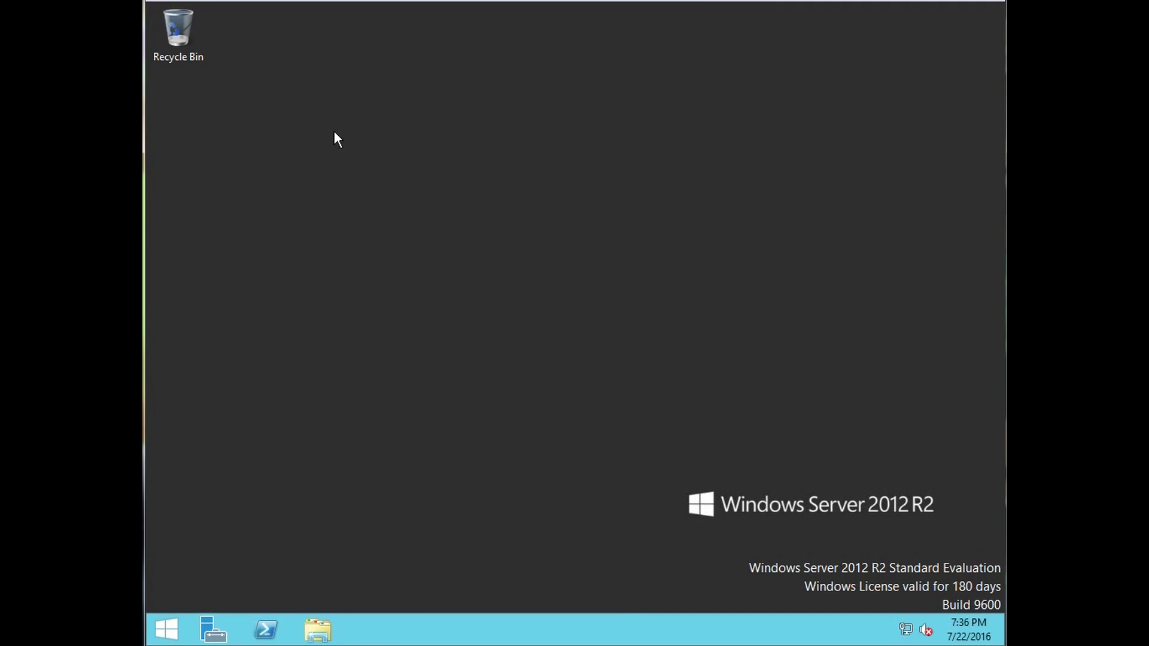